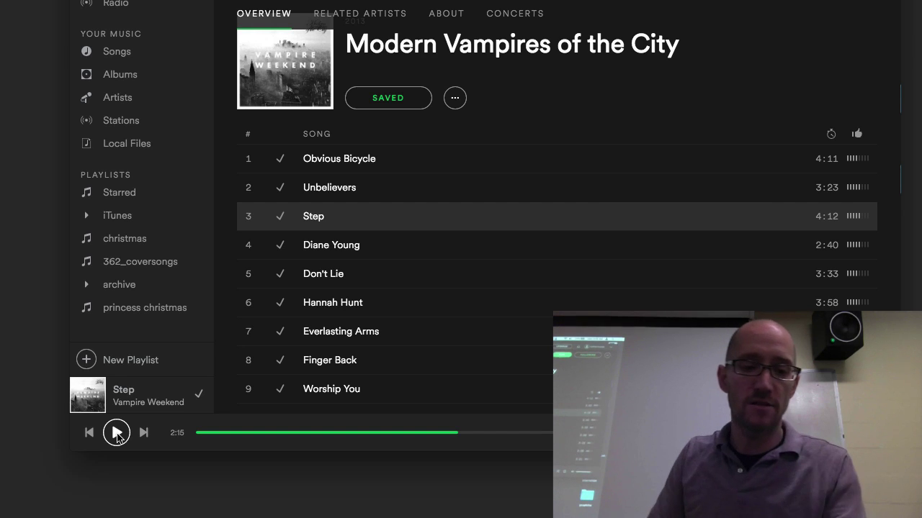
Step: Switch to Evernote to check the CM 26 Sept class notes and return to the Spotify album view
key(super+Tab)
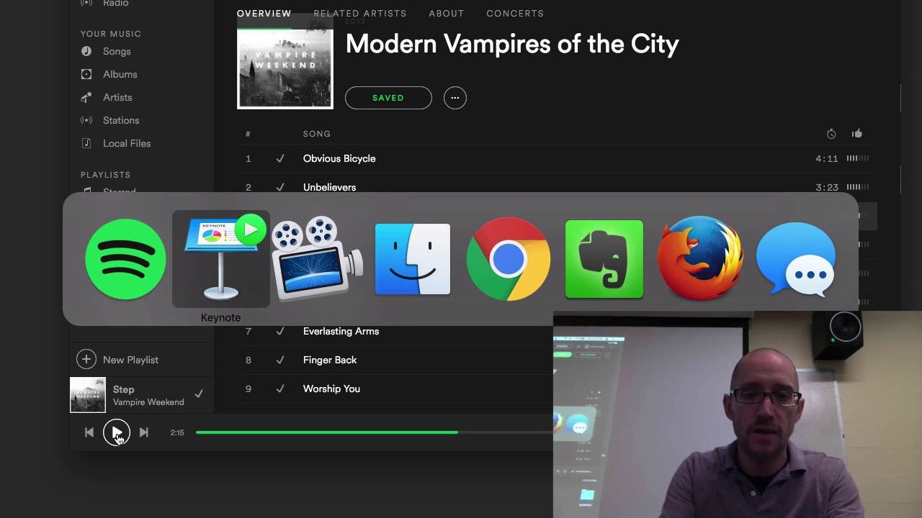
click(419, 282)
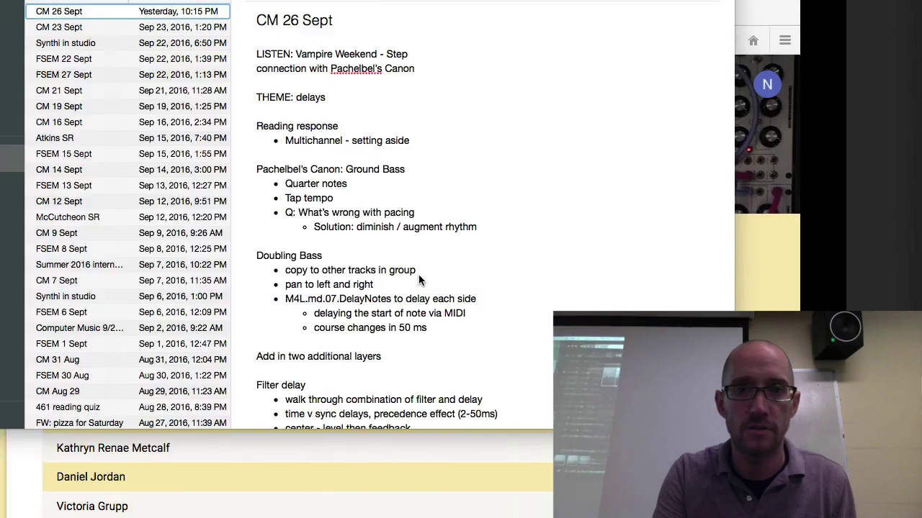
key(ctrl+Right)
key(ctrl+Right)
key(ctrl+Left)
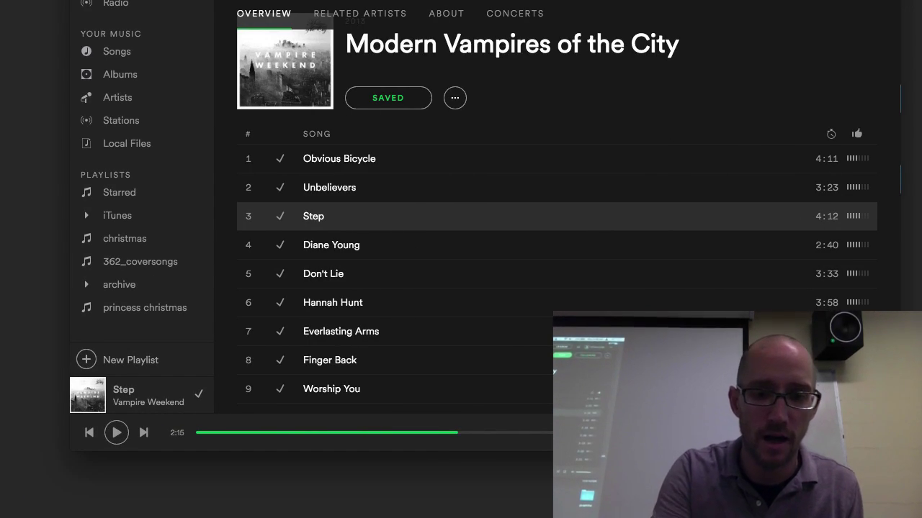
Step: Quit Spotify and open the recent set 0926startProject in Ableton Live
key(super+q)
key(ctrl+Left)
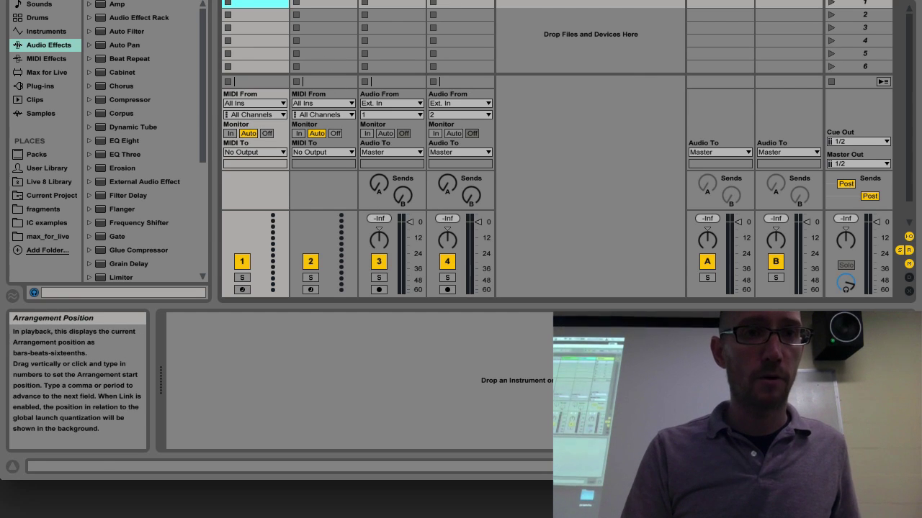
click(80, 0)
mouse_move(123, 0)
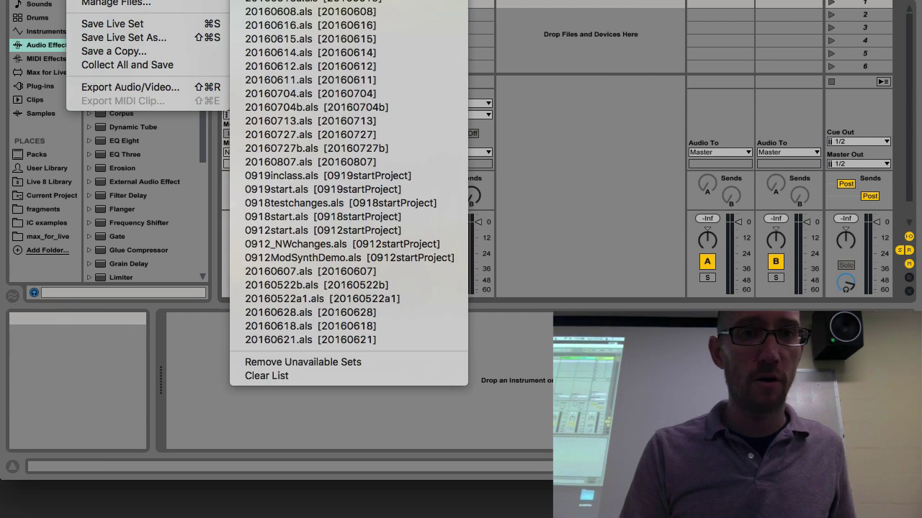
click(288, 0)
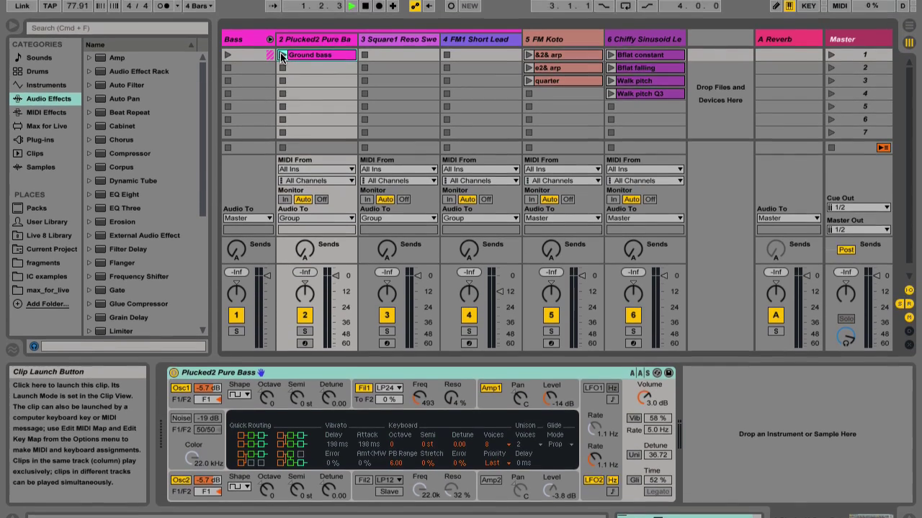
Step: Play the Ground bass clip on the Plucked2 Pure Bass track and stop playback
key(alt+super+8)
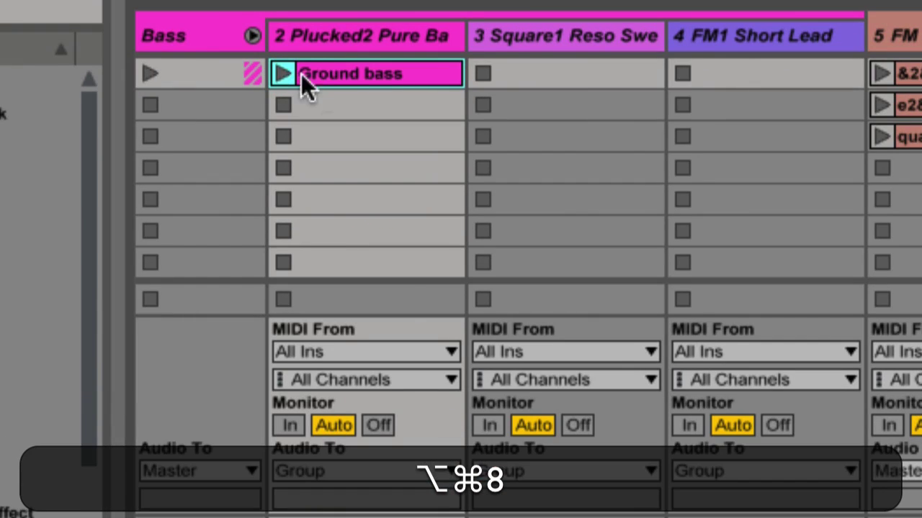
click(283, 73)
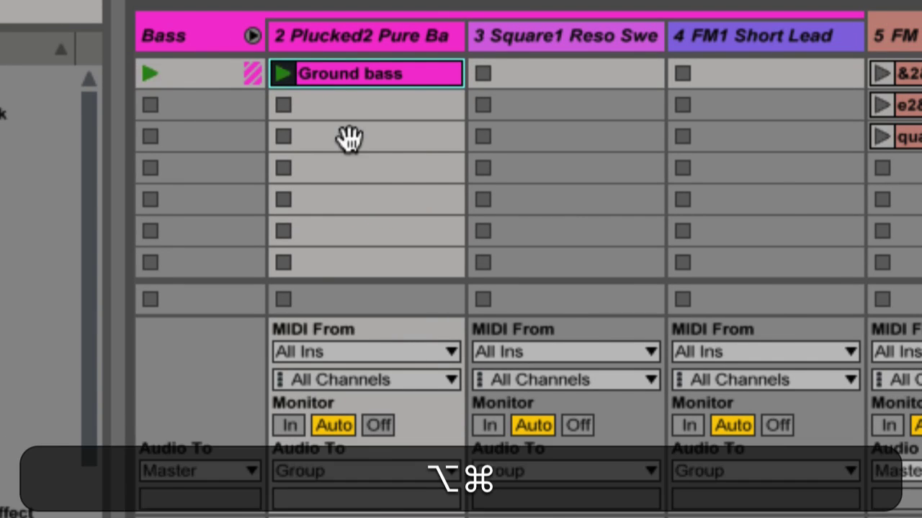
key(alt+super+8)
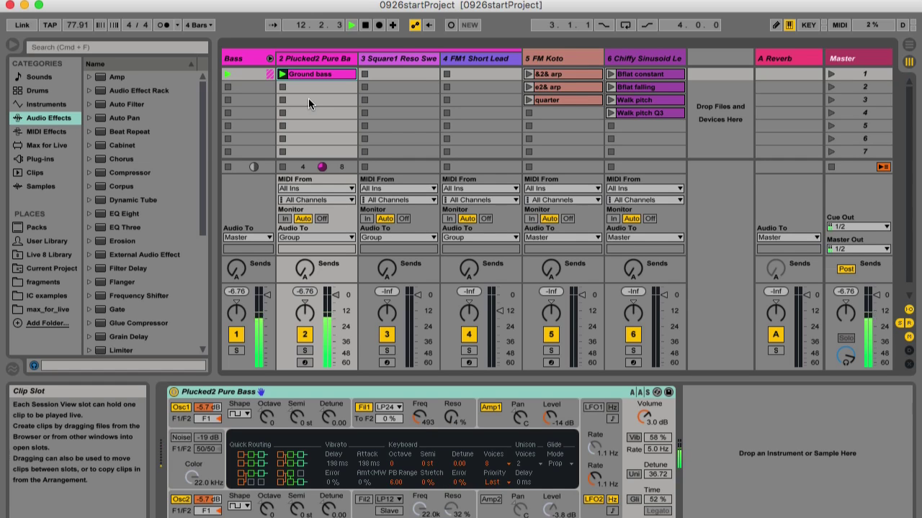
click(366, 25)
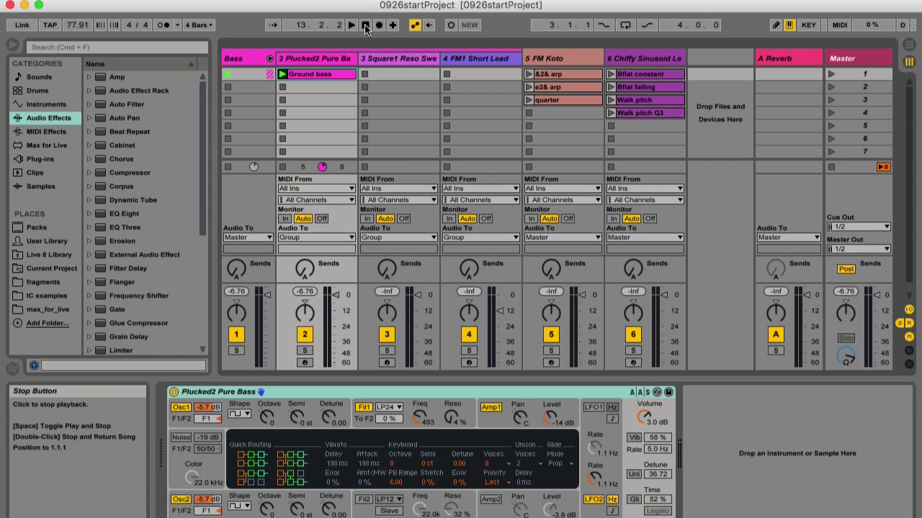
Step: Duplicate the Ground bass clip into the second slot of the Plucked2 Pure Bass track
key(alt+super+8)
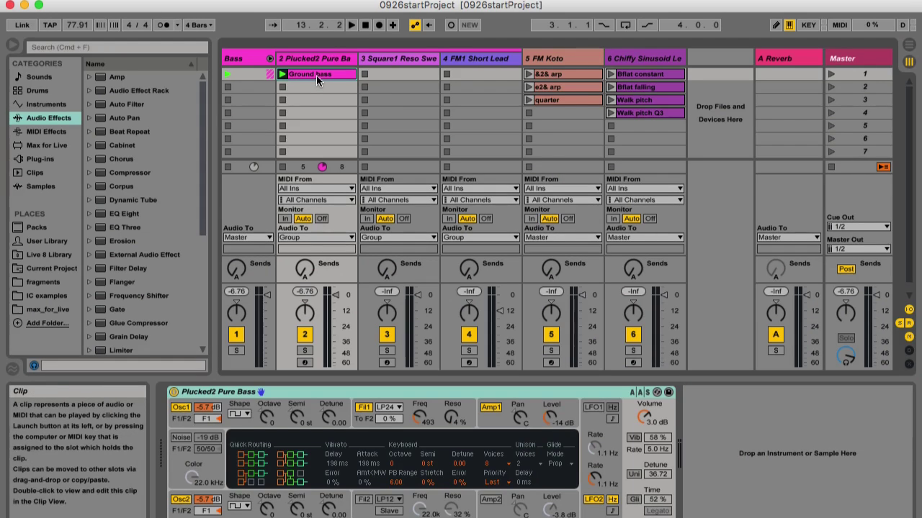
drag(317, 74, 316, 87)
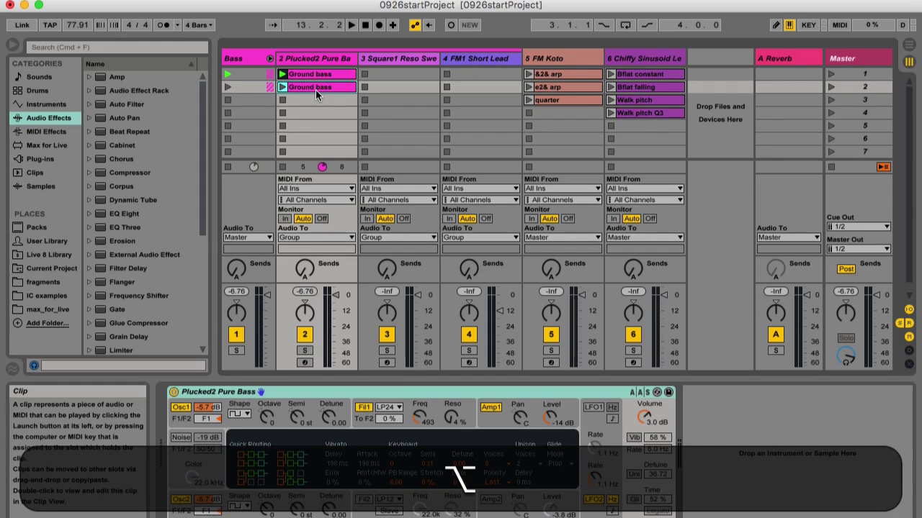
key(alt+super+8)
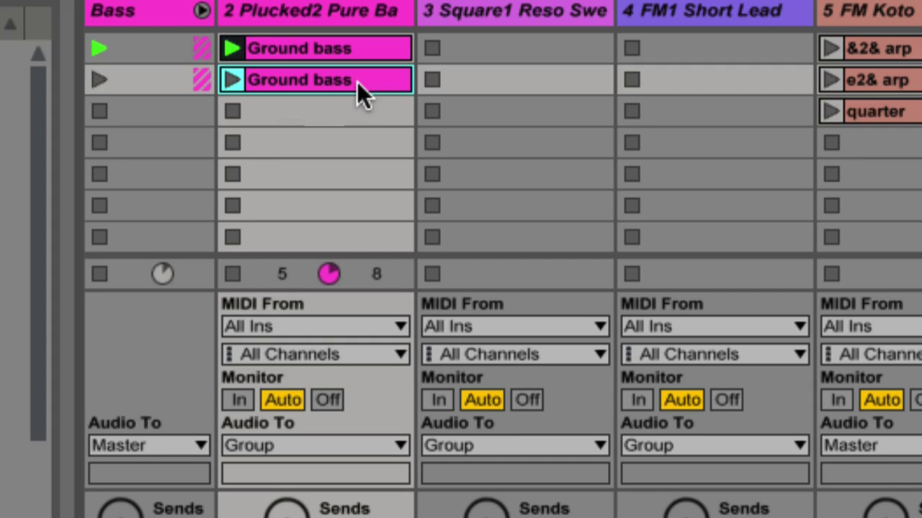
key(alt+super+8)
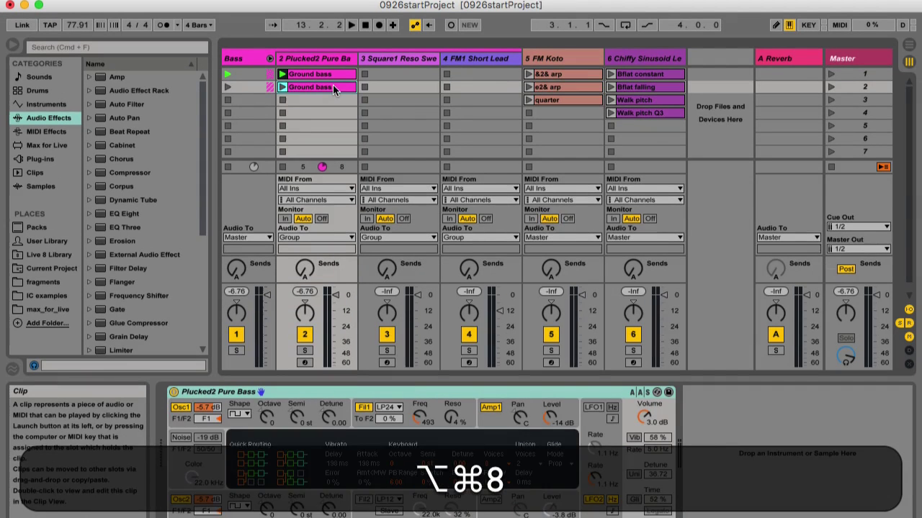
Step: Open the notes of the duplicated Ground bass clip in the second slot and select all of them
double_click(332, 85)
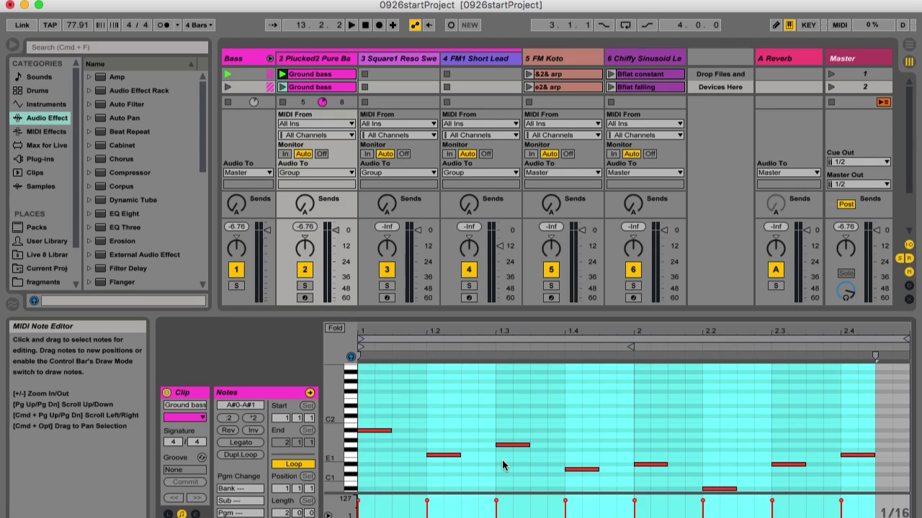
click(458, 424)
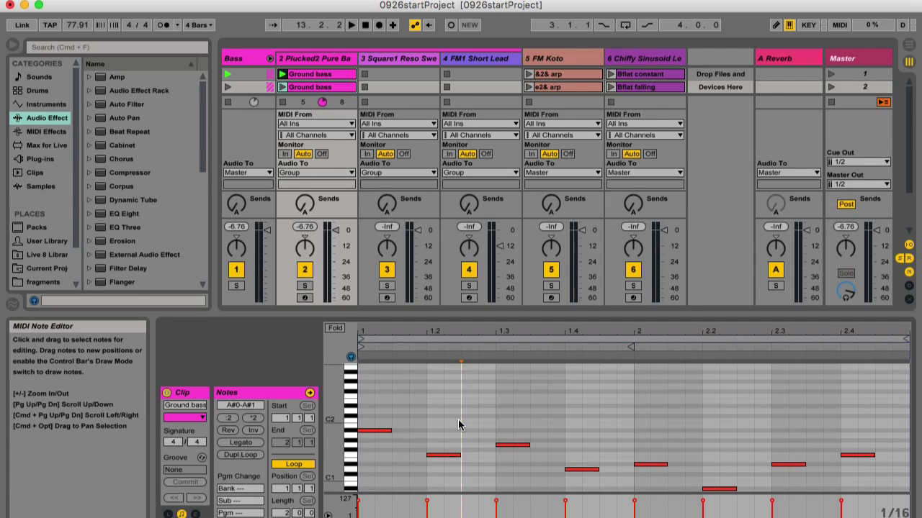
key(super+a)
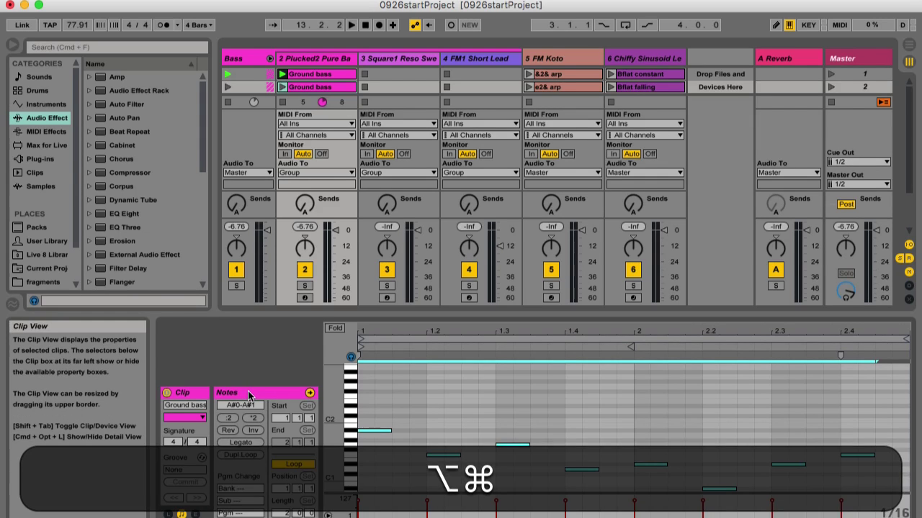
Step: Try the selected notes at double tempo (:2) and compare the second Ground bass clip with the original during playback
key(alt+super+8)
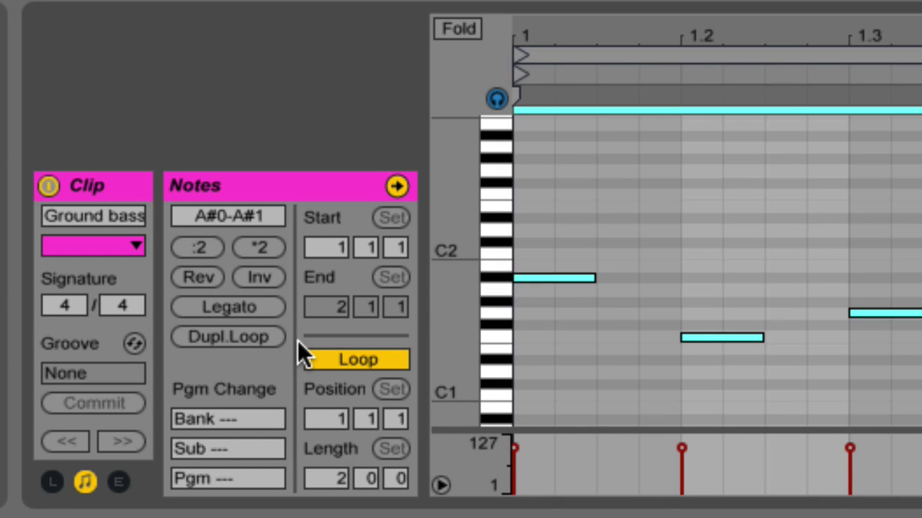
click(212, 245)
key(alt+super+8)
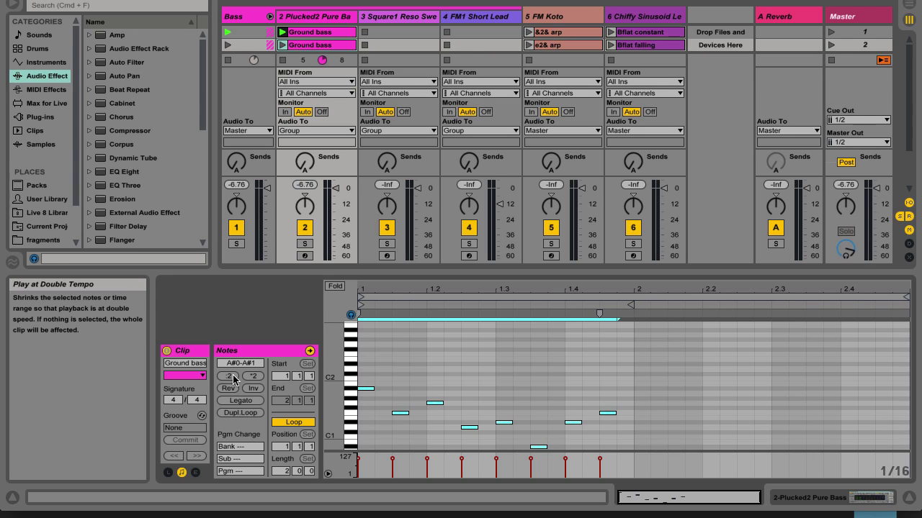
key(space)
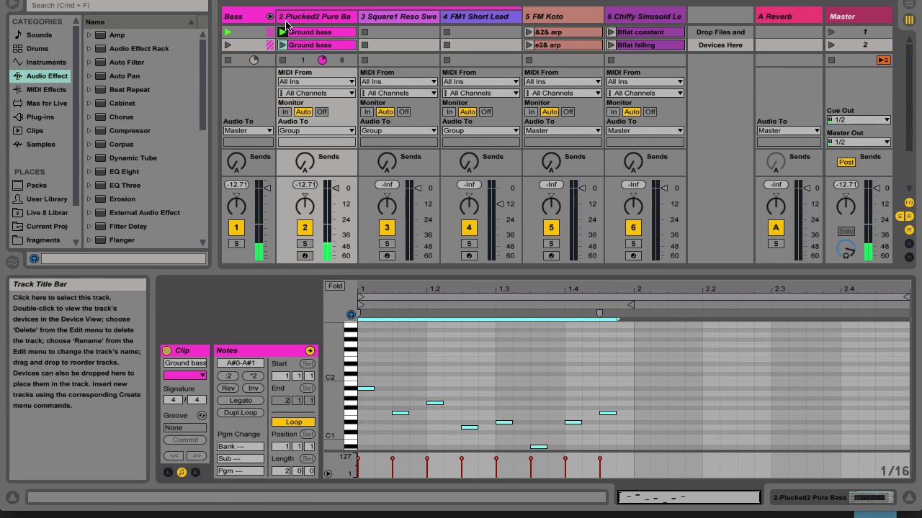
click(283, 45)
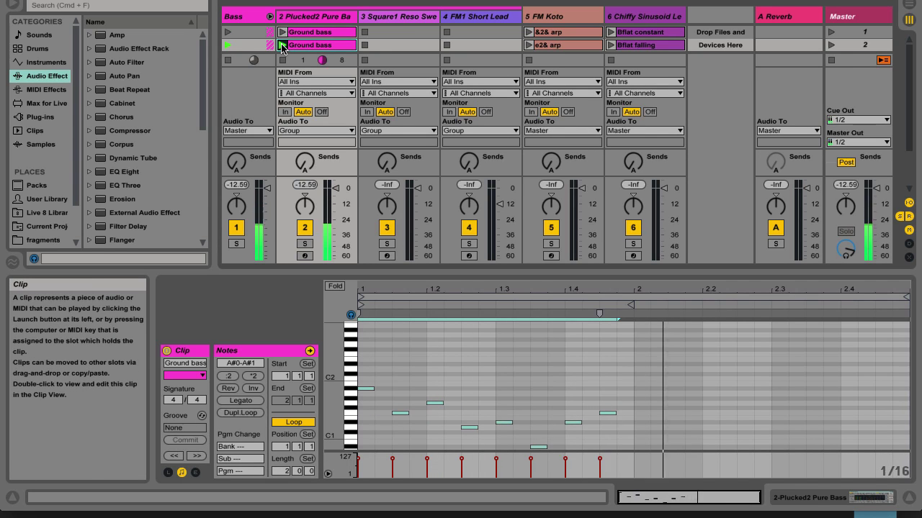
key(space)
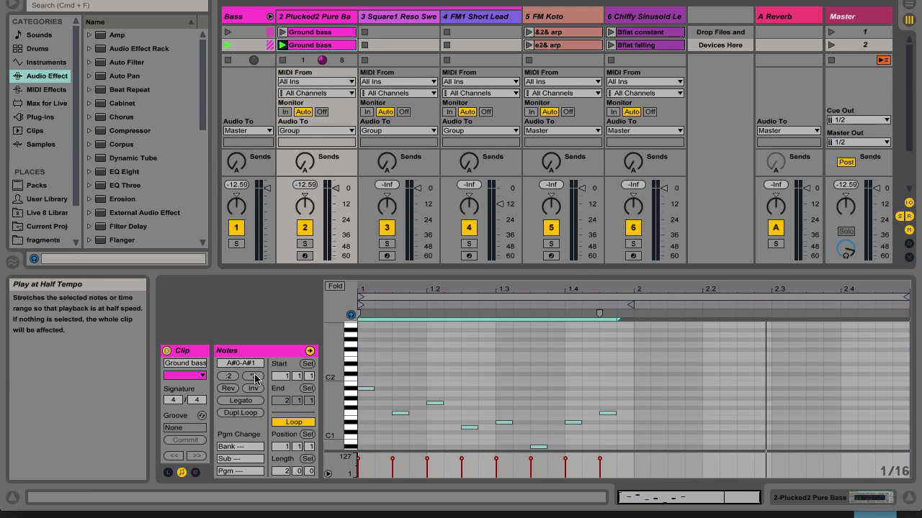
Step: Stretch the second Ground bass clip's notes to half the original tempo (*2) and audition it with a loop length of 4 bars
click(254, 376)
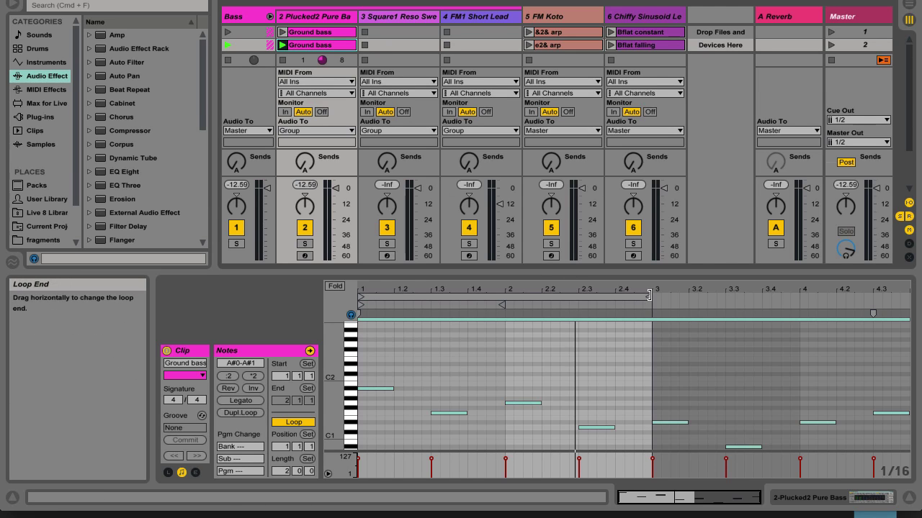
mouse_move(648, 295)
mouse_down()
mouse_move(914, 300)
mouse_move(829, 302)
mouse_move(830, 312)
mouse_up()
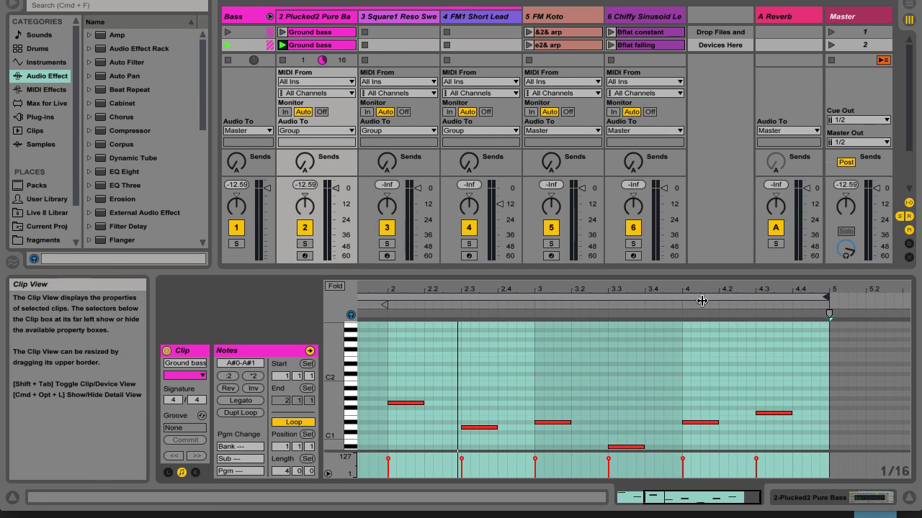
click(543, 298)
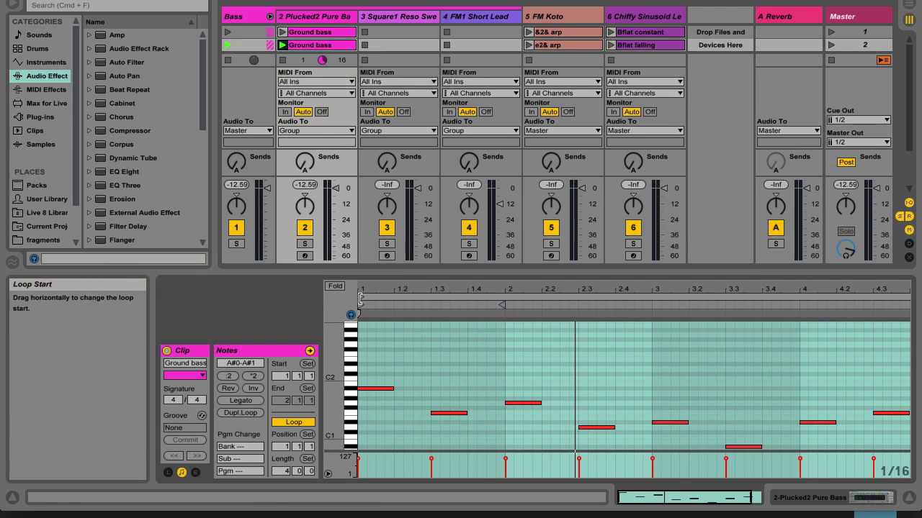
key(space)
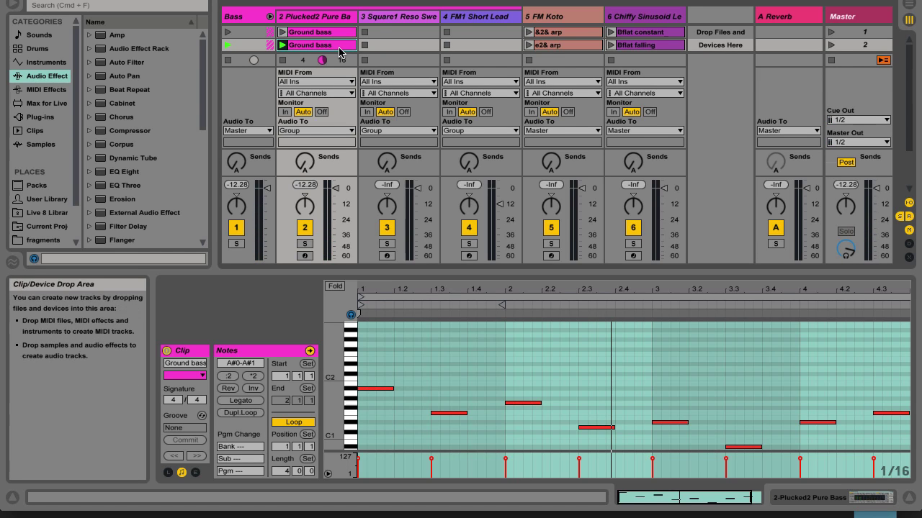
Step: Rename the second clip on the Plucked2 Pure Bass track as "Ground bass *2"
key(alt+super+8)
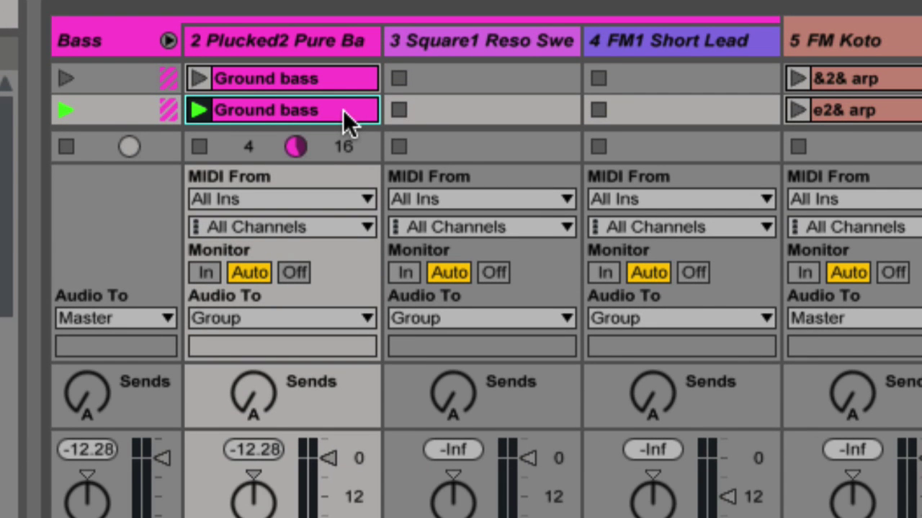
key(super)
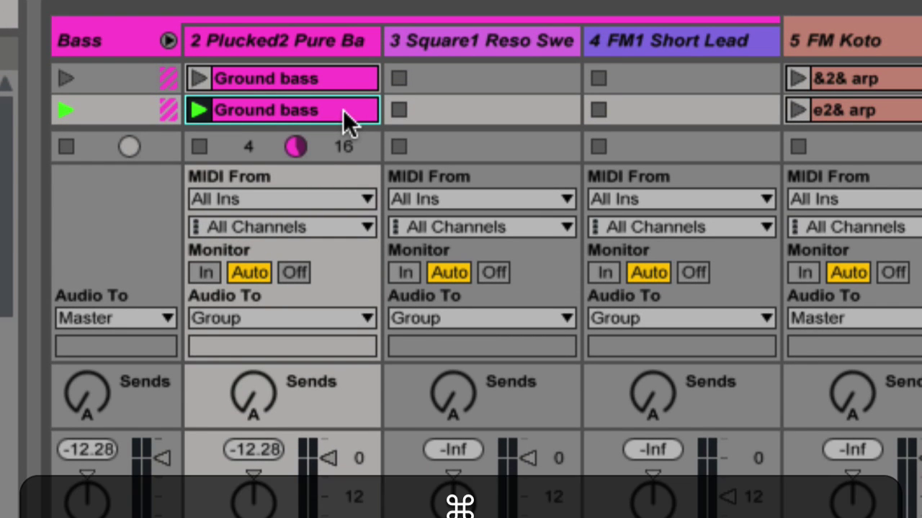
key(super+r)
key(super+Right)
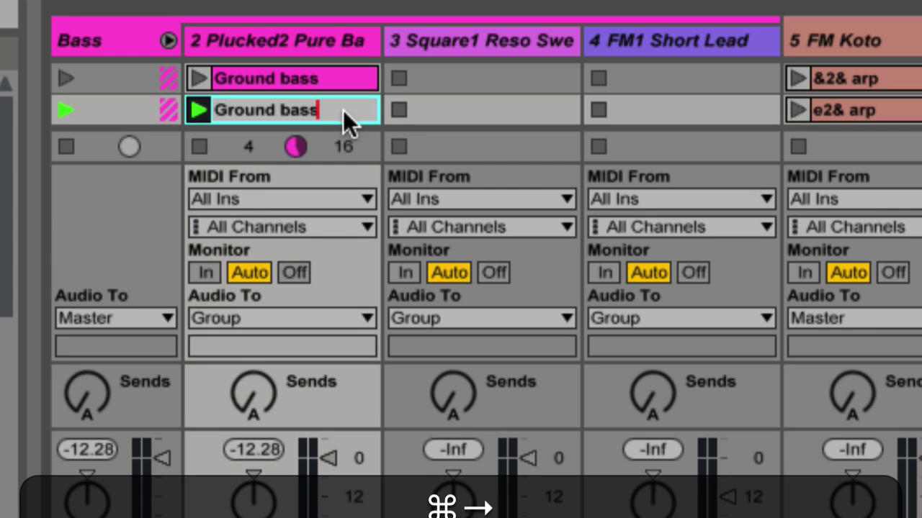
text(8)
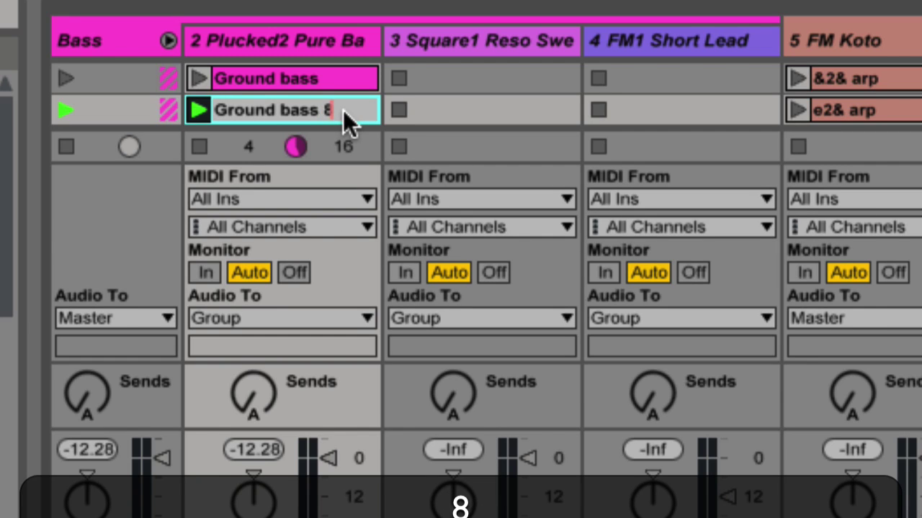
key(BackSpace)
text(*2)
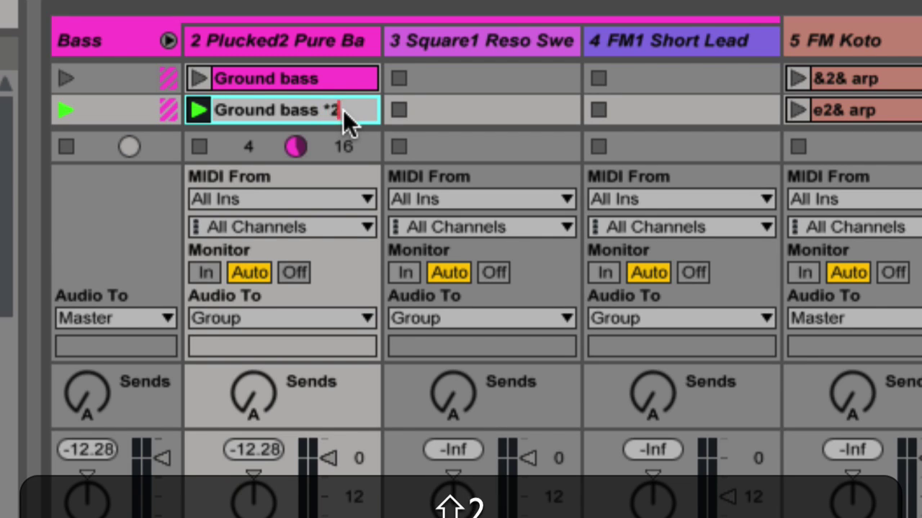
key(Return)
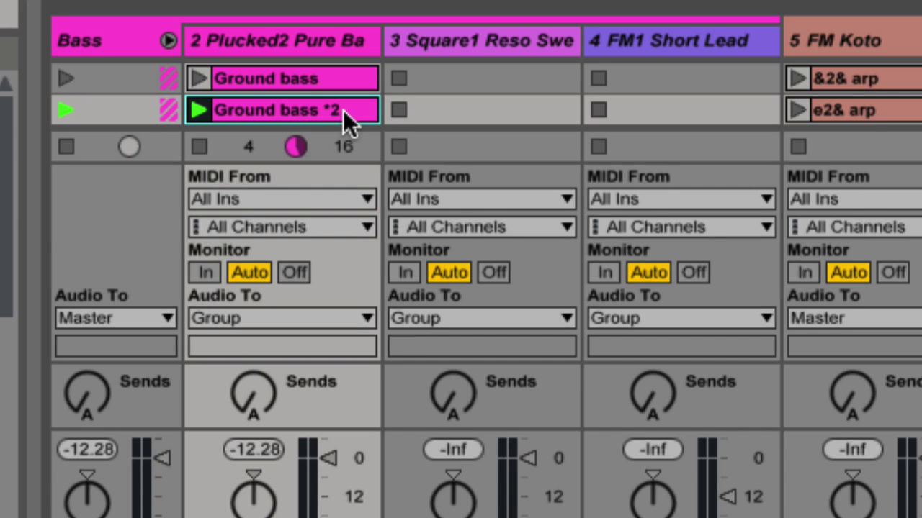
Step: Copy the Ground bass *2 clip to the second slot of the Square1 Reso Swe track and the third slot of FM1 Short Lead
key(alt)
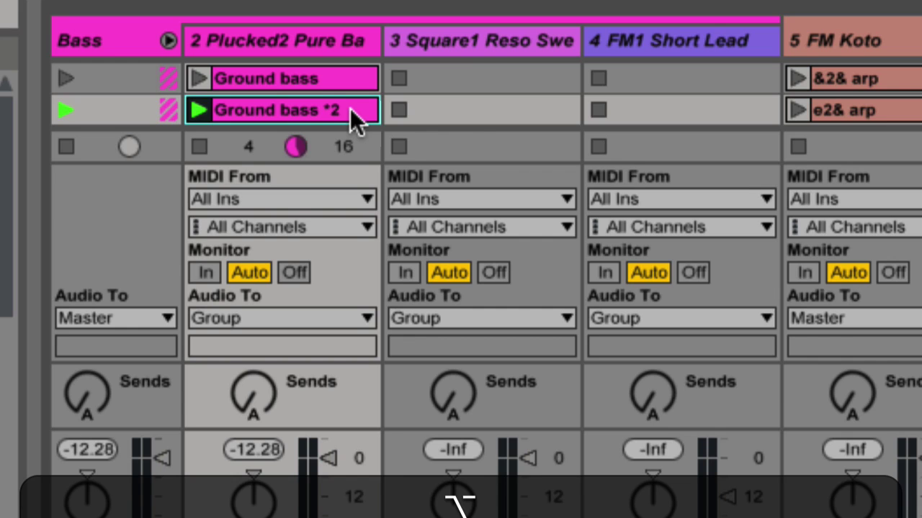
drag(351, 110, 388, 108)
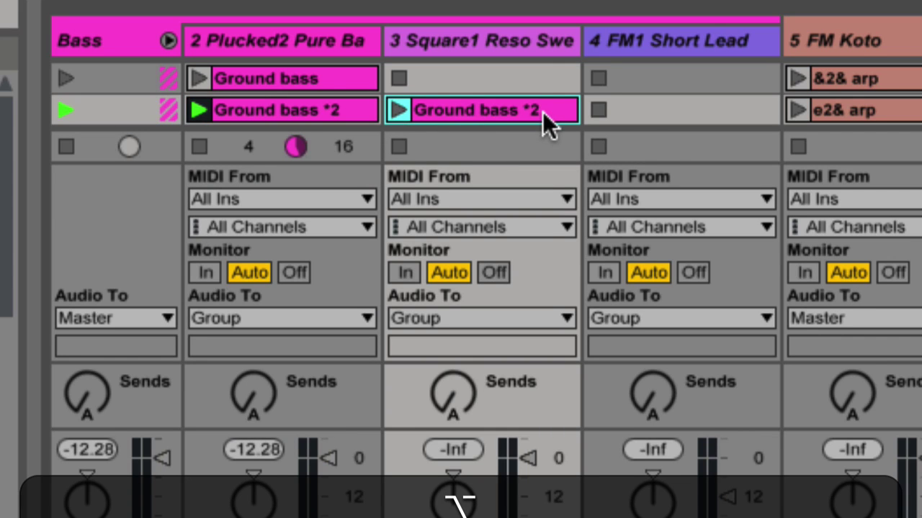
drag(542, 112, 649, 115)
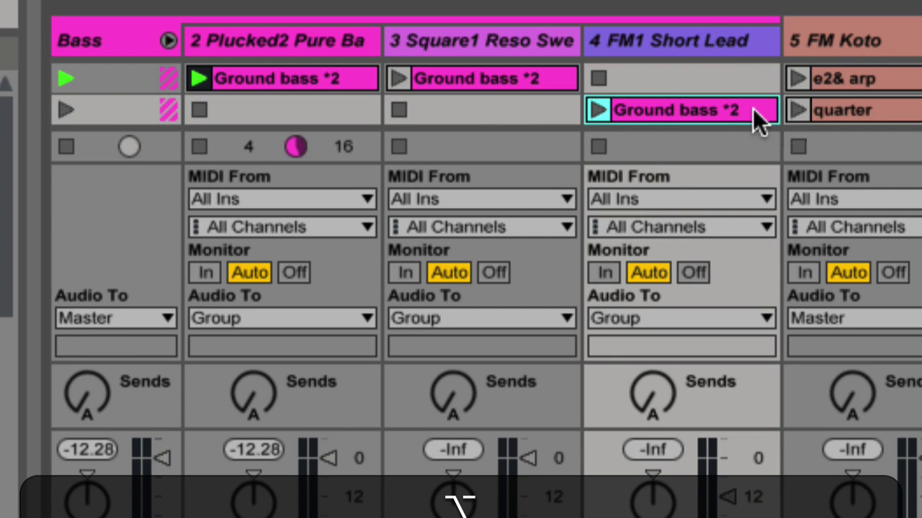
Step: Move the Ground bass *2 clip on the FM1 Short Lead track up one slot to line up with the other Ground bass *2 clips
drag(753, 110, 752, 90)
scroll(675, 100, up, 1)
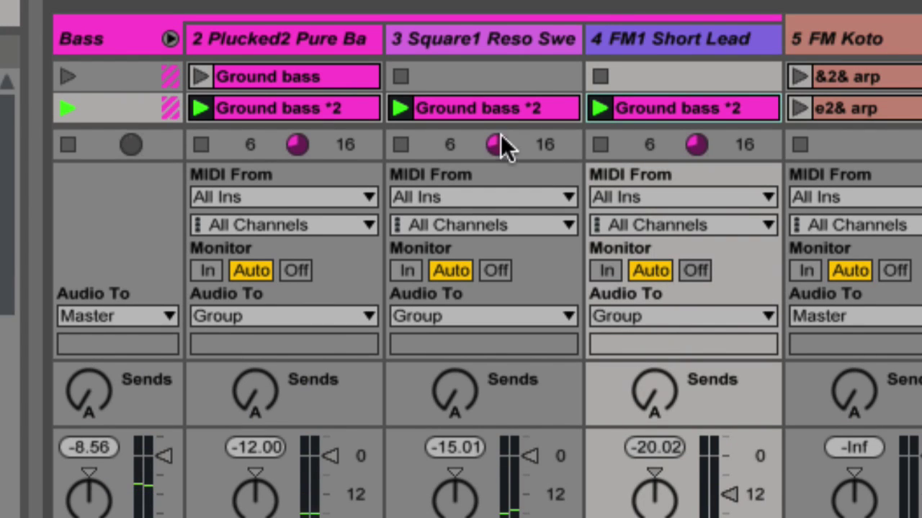
Step: Pan the Square1 Reso Swe track hard left and the FM1 Short Lead track hard right (50R)
click(447, 502)
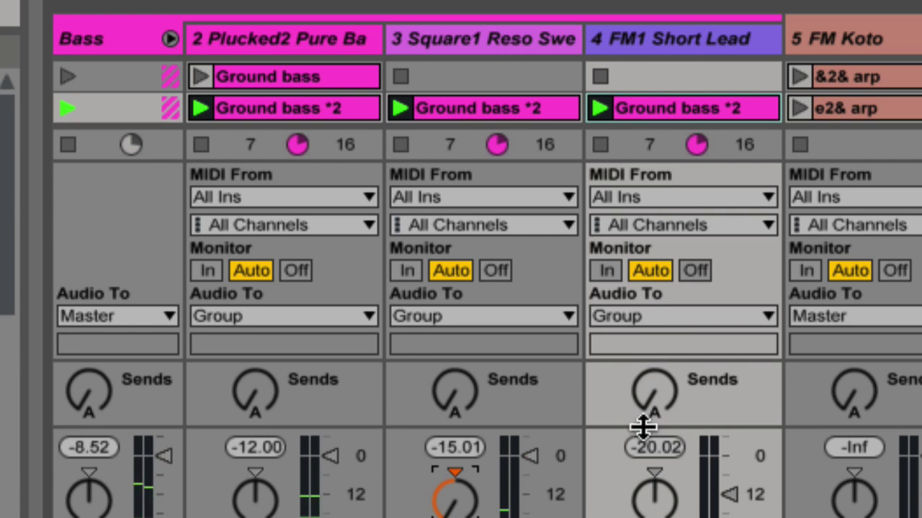
click(652, 498)
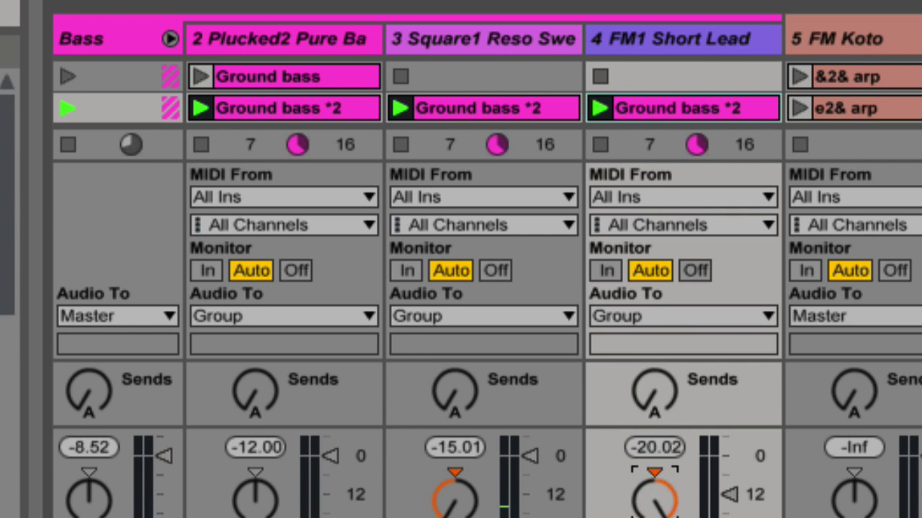
drag(652, 498, 654, 502)
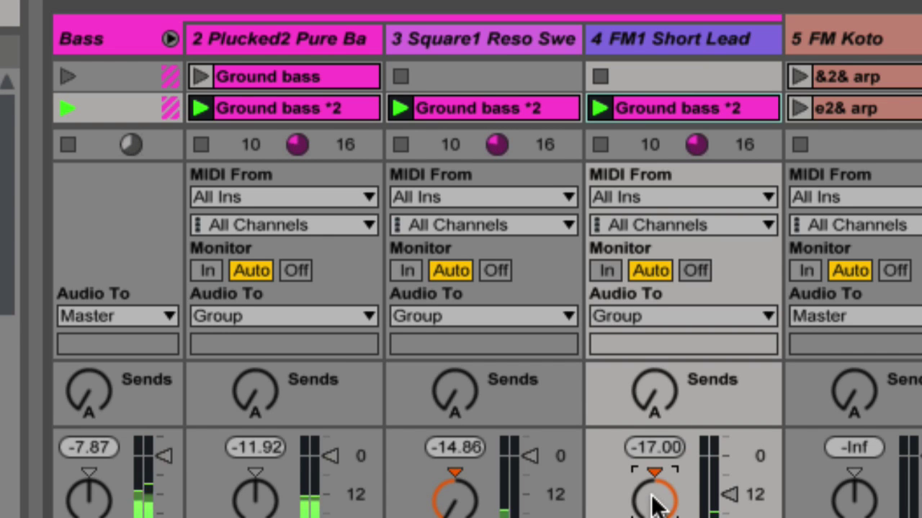
Step: Set the Delay of the DelayNotes device on the Square1 Reso Swe track to 100 ms
key(alt+super+8)
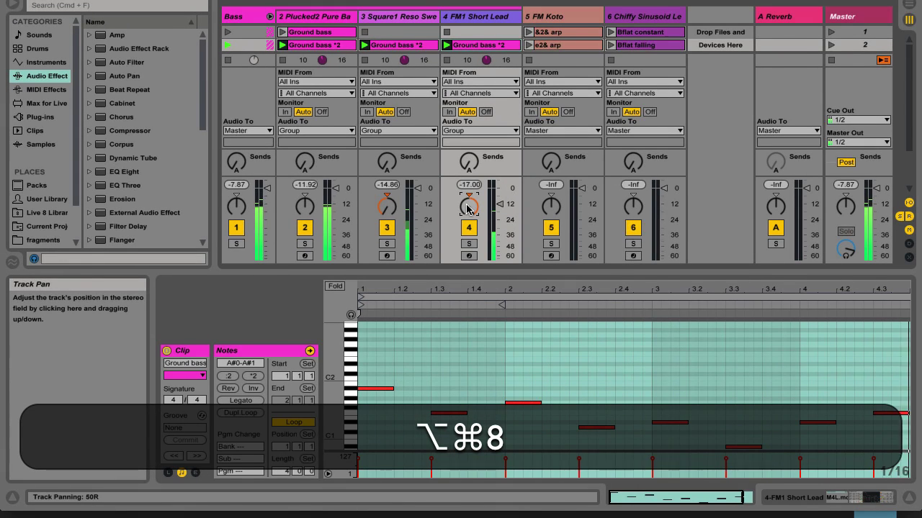
click(405, 20)
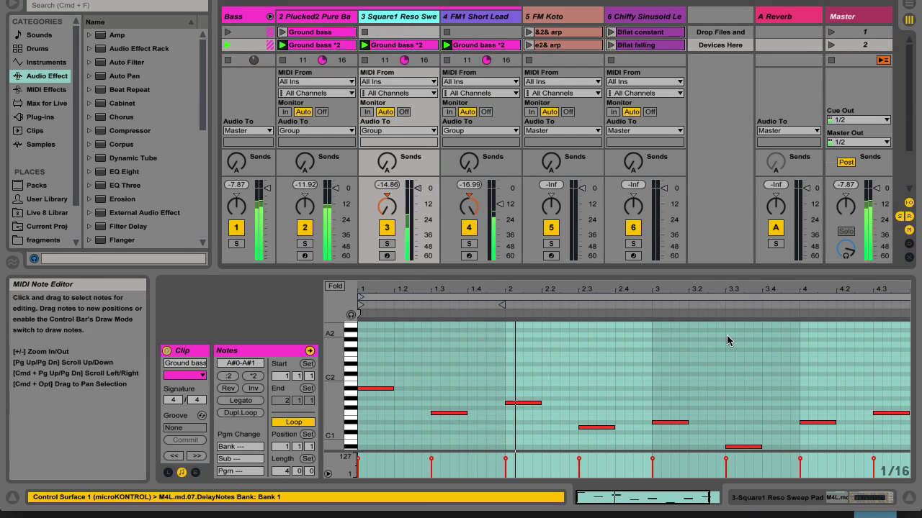
double_click(404, 20)
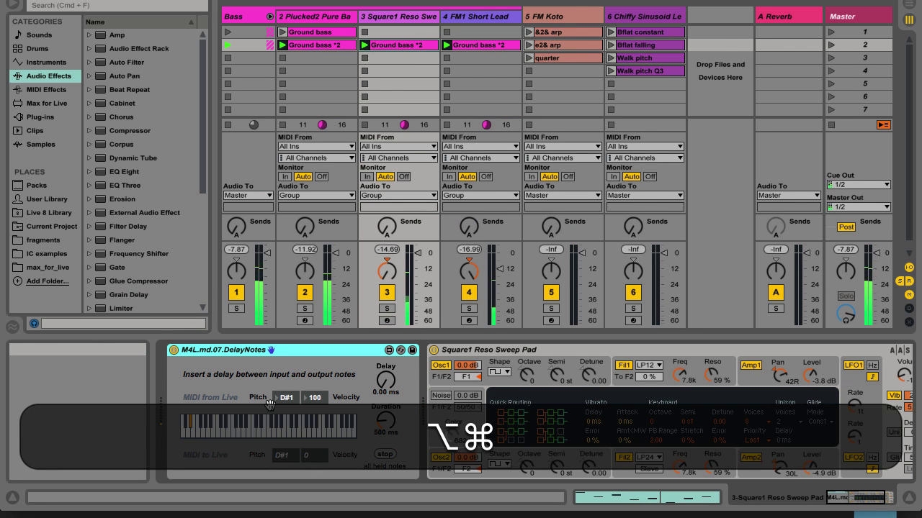
key(alt+super+8)
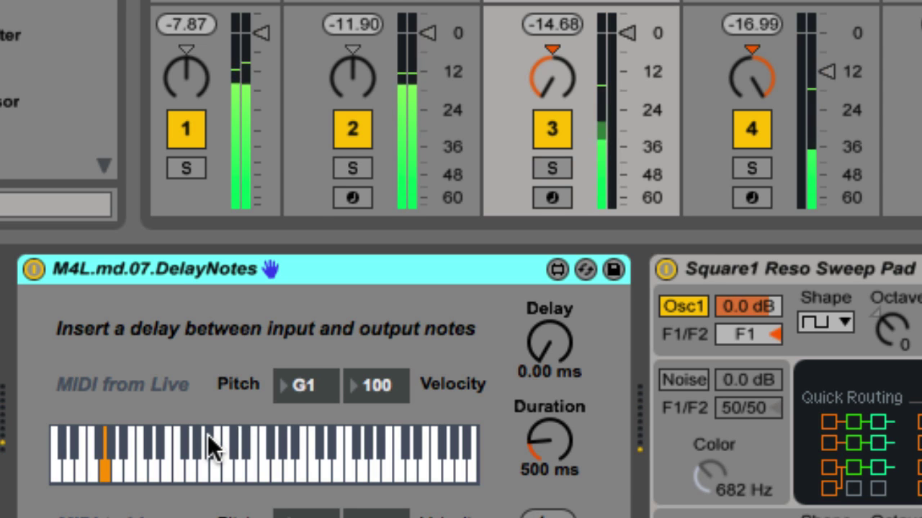
click(544, 369)
text(100)
key(Return)
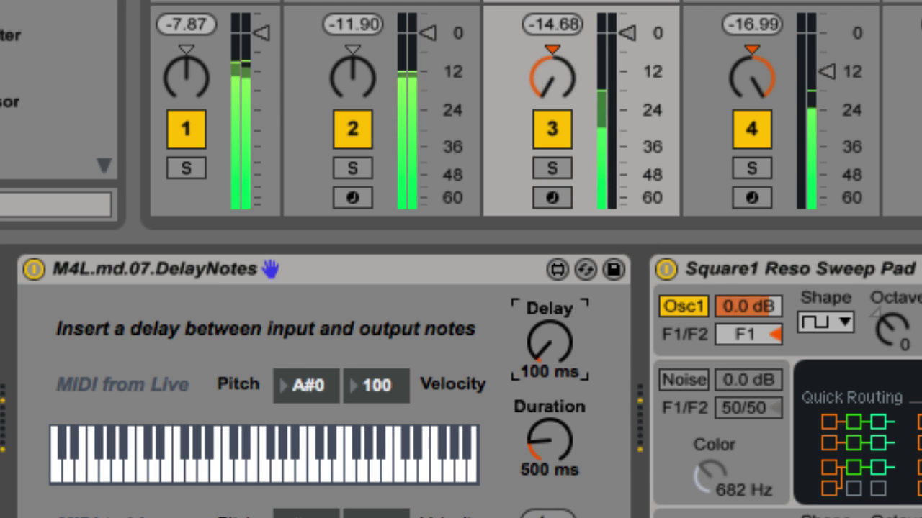
Step: Set the Delay of the DelayNotes device on the FM1 Short Lead track to 50 ms
key(alt+super+8)
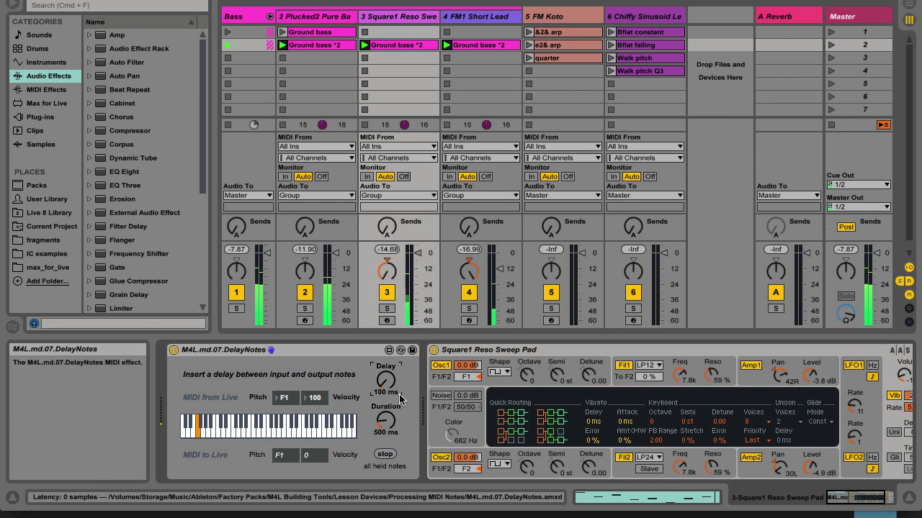
click(487, 23)
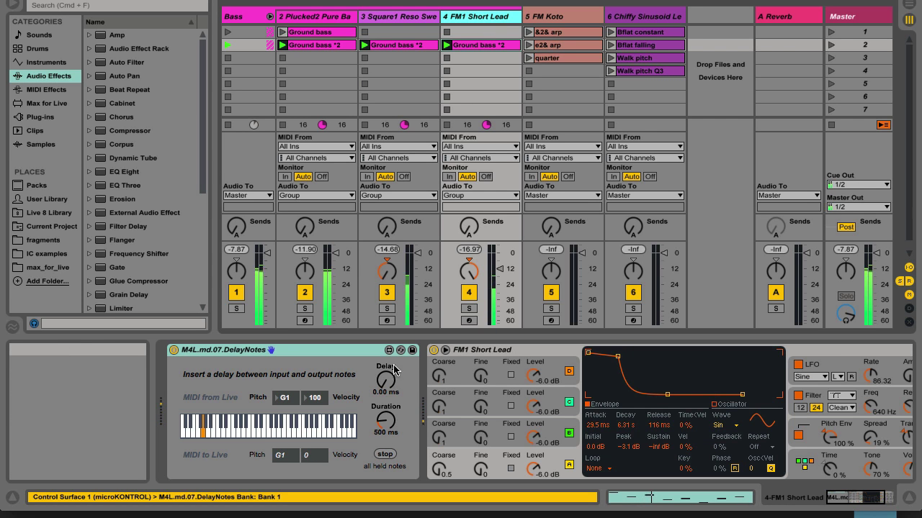
click(383, 389)
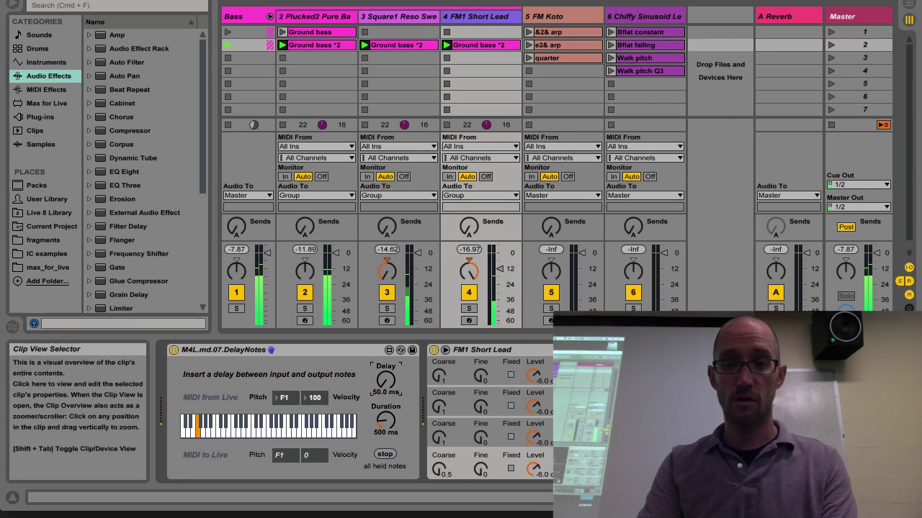
Step: Open the notes of the Ground bass *2 clip on the FM1 Short Lead track and select all of them
click(709, 498)
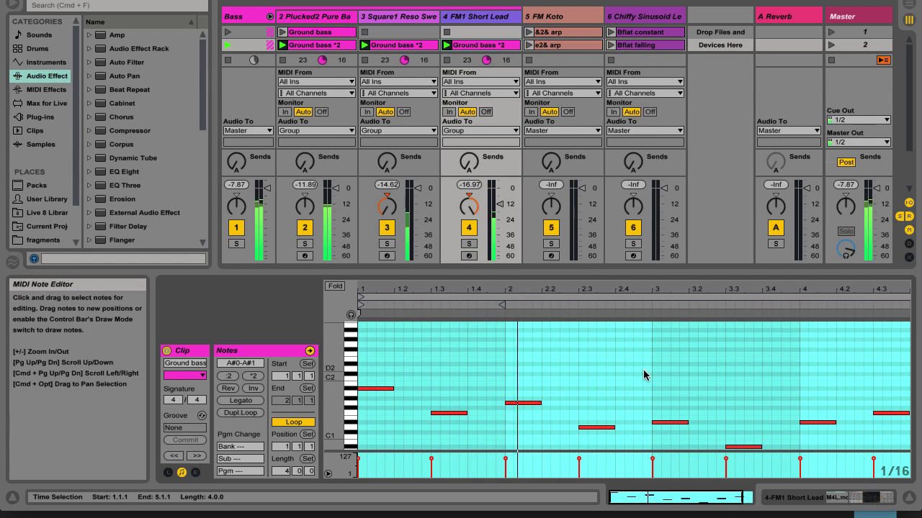
click(406, 352)
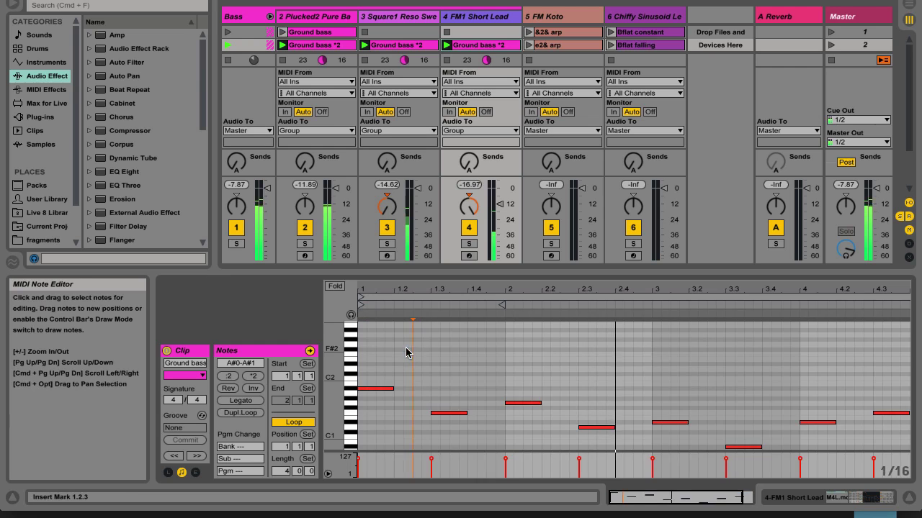
key(super+a)
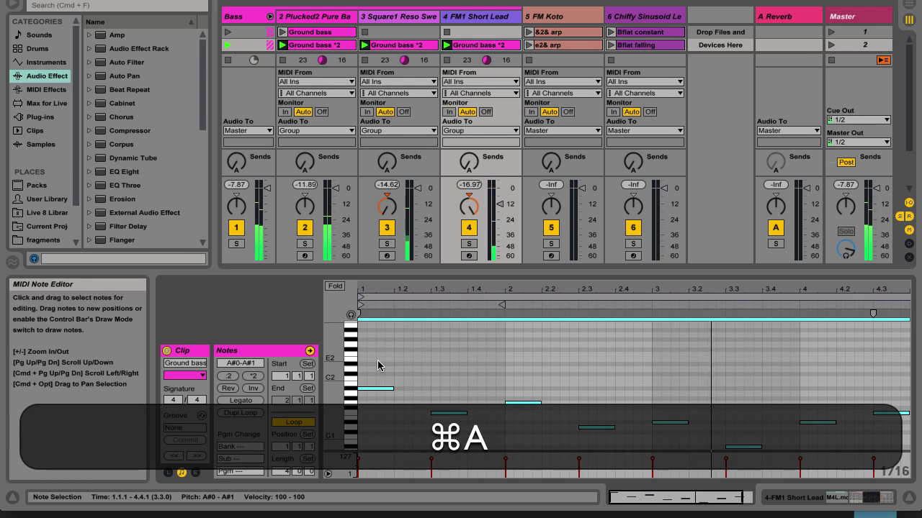
Step: Try shifting the selected bass notes later in sixteenth-note grid steps, first to 1.1.4 and then back to 1.1.2
key(Right)
key(Right)
key(Right)
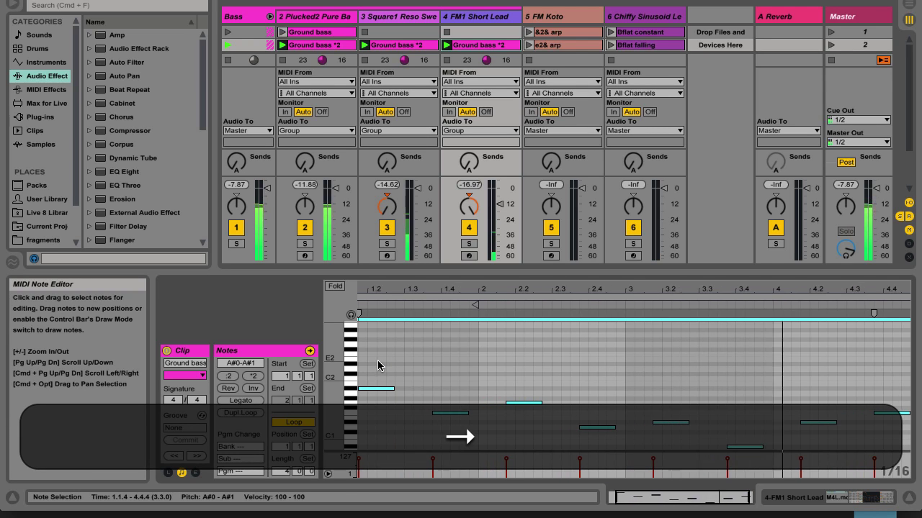
scroll(370, 361, left, 2)
key(Left)
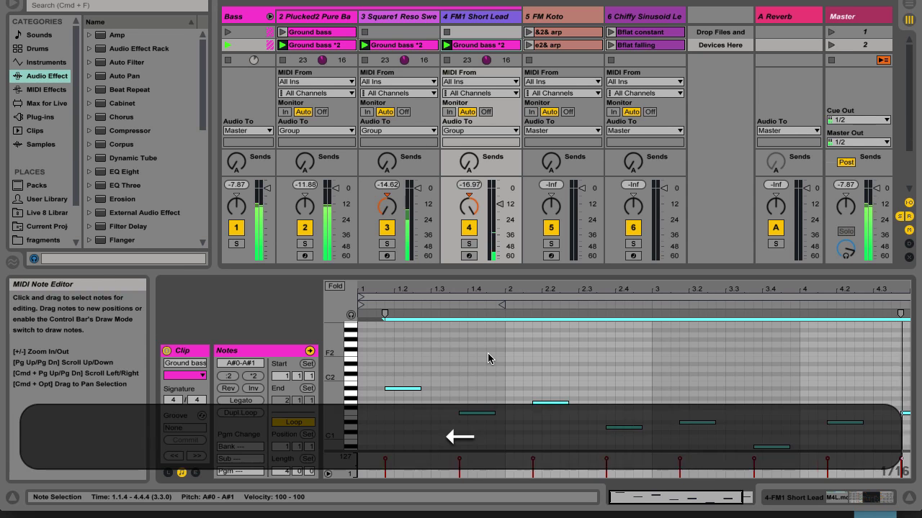
key(Left)
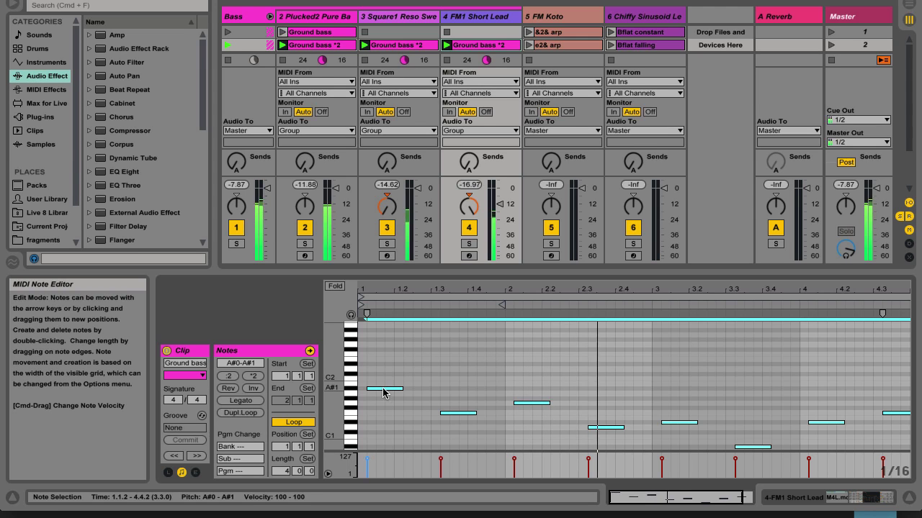
Step: Shift all selected notes off the grid so the first one starts just slightly after 1.1.1
drag(383, 393, 382, 395)
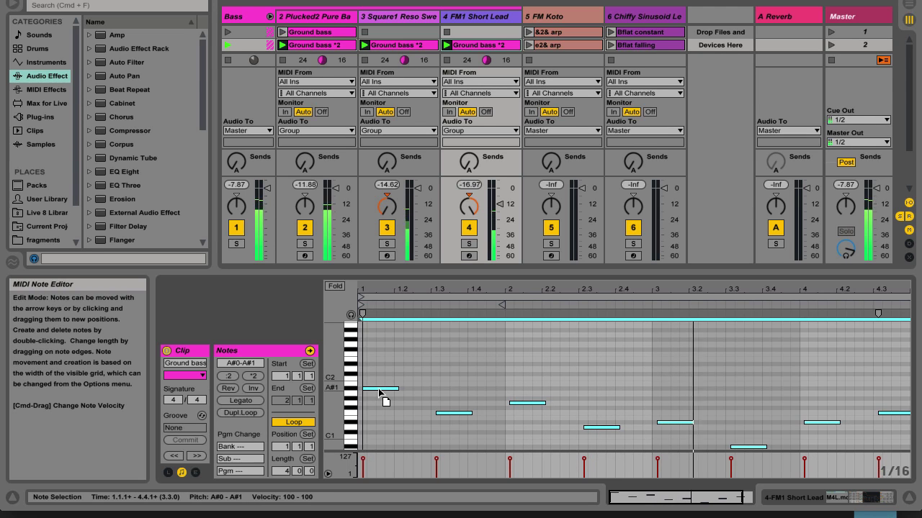
key(alt+super+8)
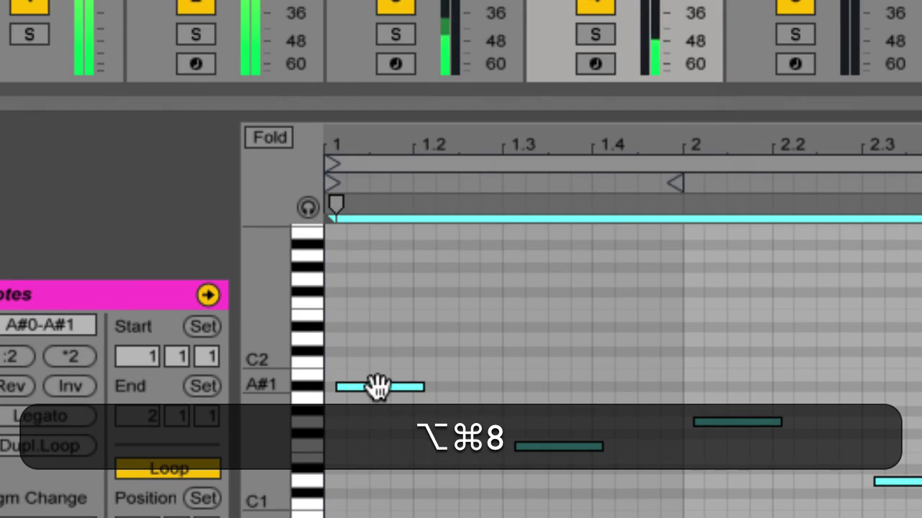
key(alt+super+equal)
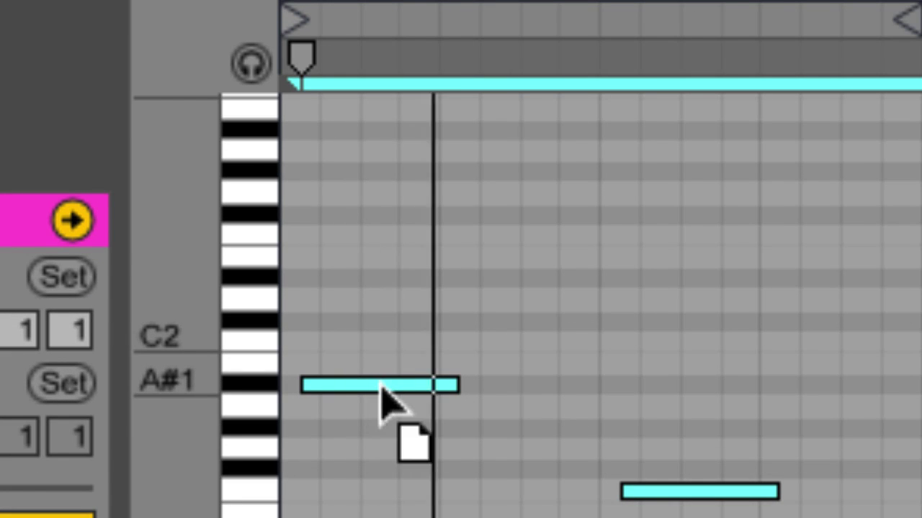
drag(379, 383, 365, 387)
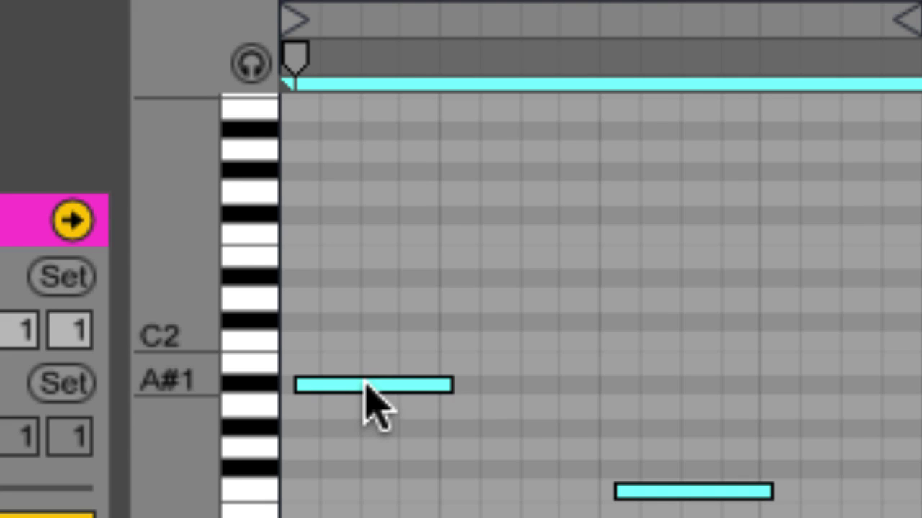
key(space)
key(alt+super+8)
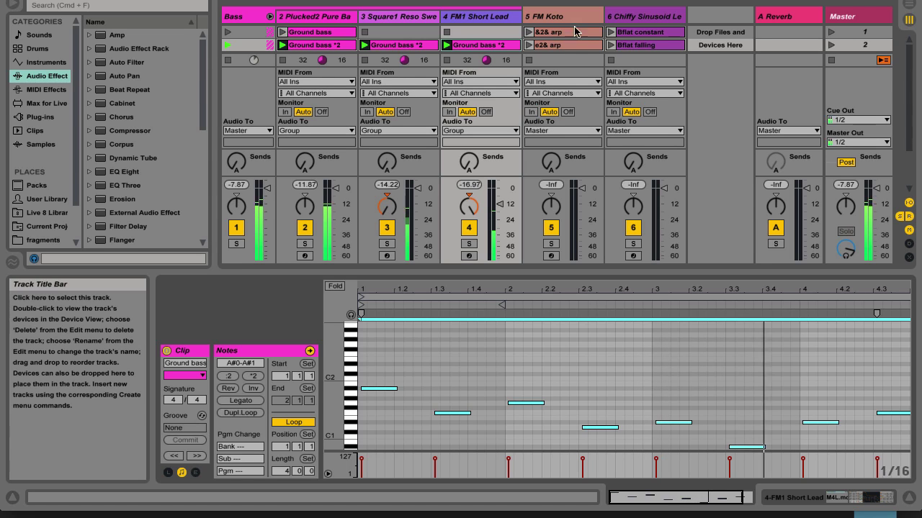
Step: Audition the &2& arp clip on FM Koto and Bflat falling on Chiffy Sinusoid Lead over the bass, and show the lead's devices
click(528, 32)
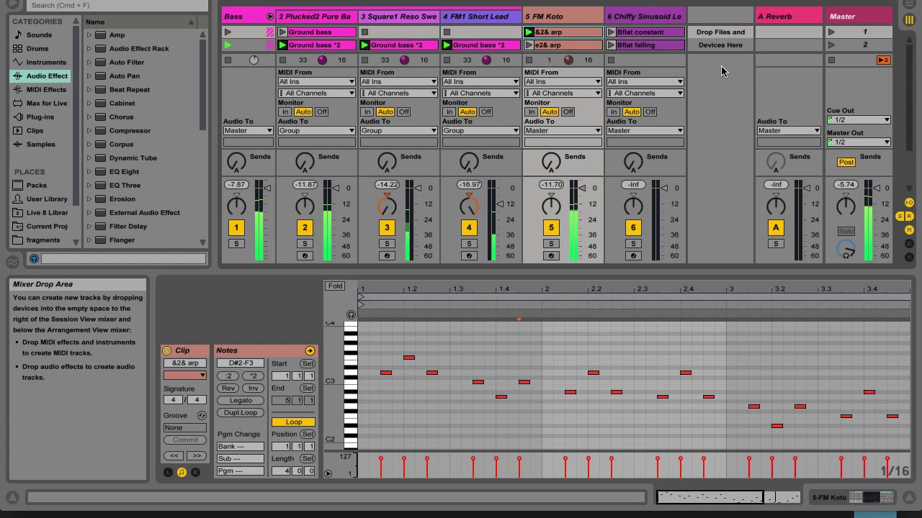
click(610, 44)
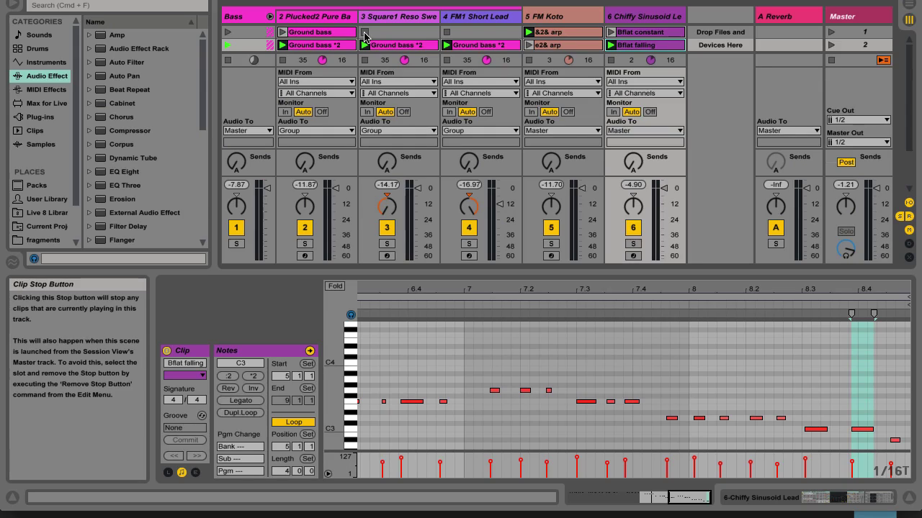
click(645, 16)
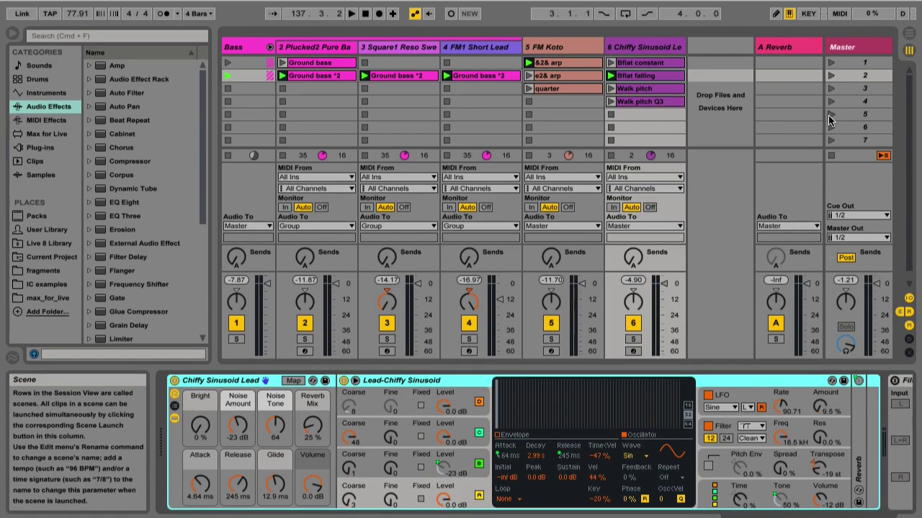
Step: Clear the playing clips by launching the empty scene 5, and start recording into the arrangement
click(829, 116)
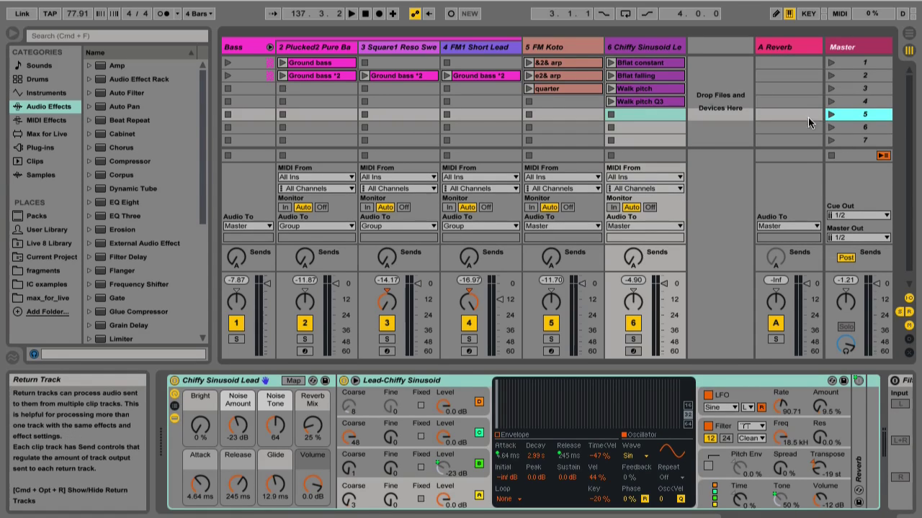
click(380, 14)
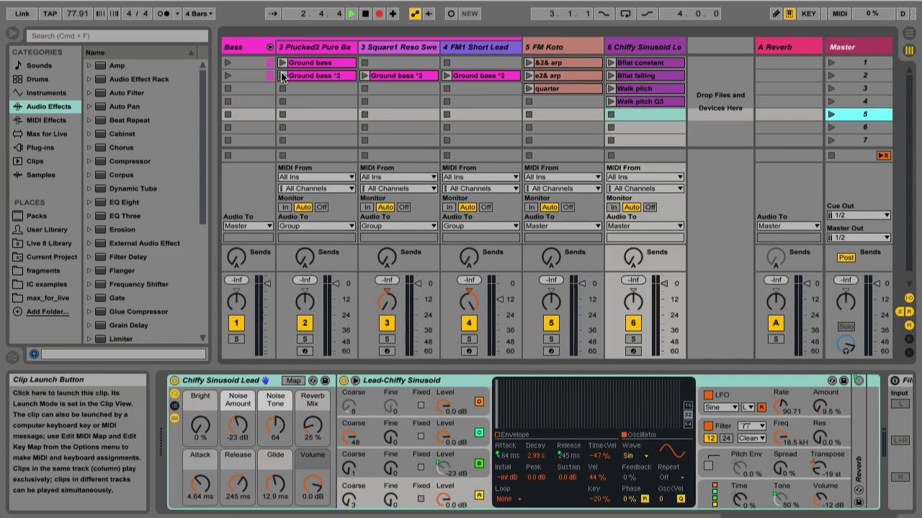
Step: Launch the Ground bass *2 clips one after another on Plucked2 Pure Bass, Square1 Reso Swe and FM1 Short Lead
click(282, 76)
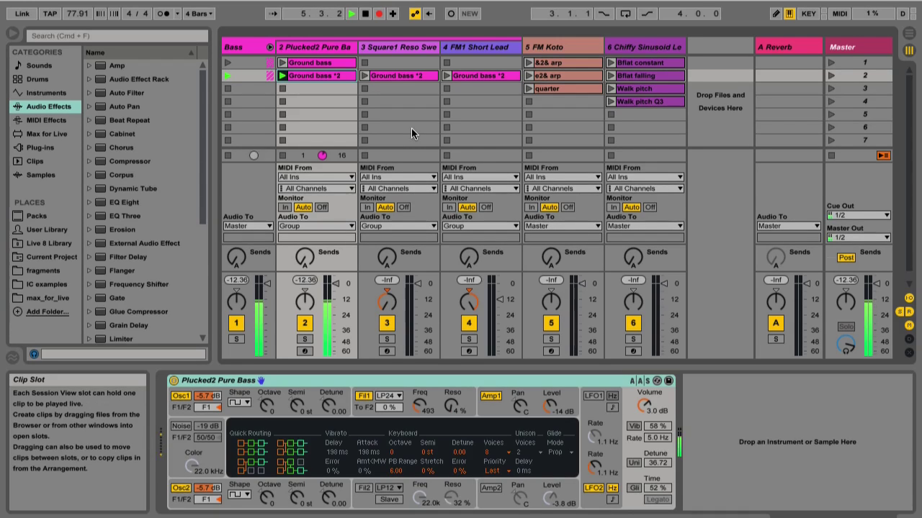
click(365, 76)
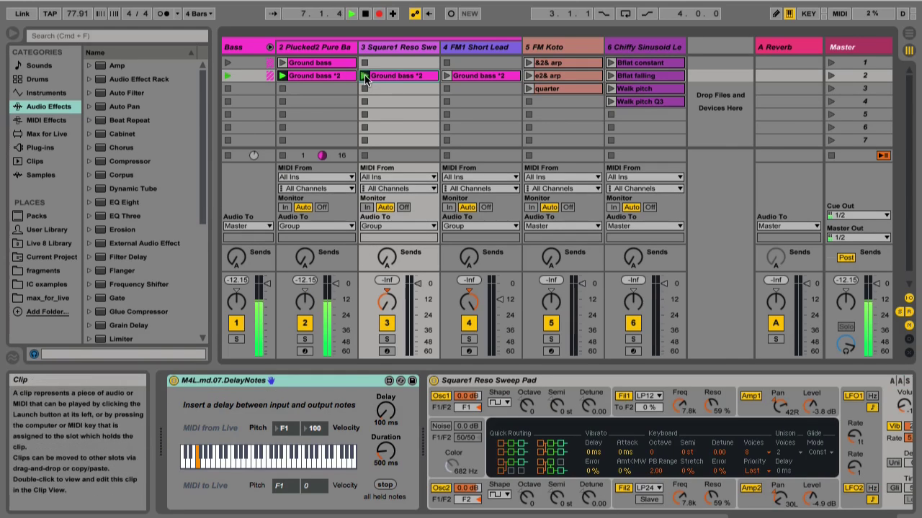
click(447, 76)
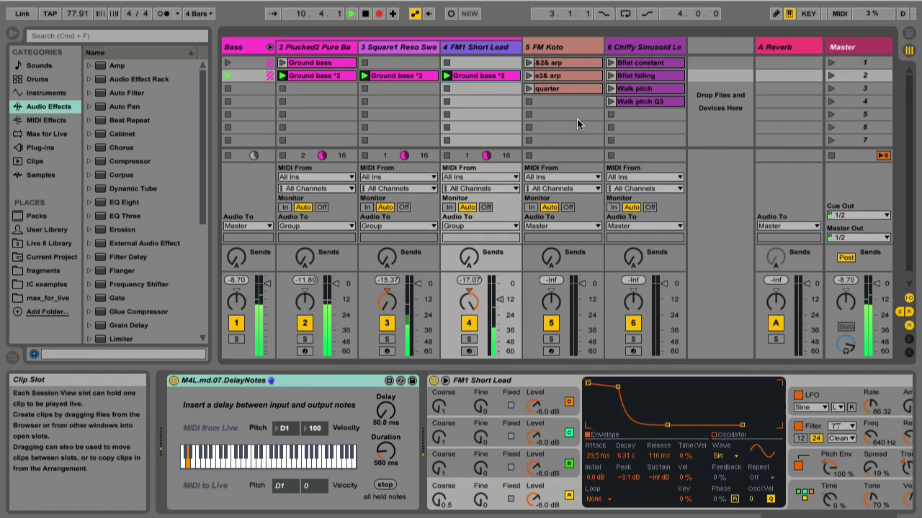
Step: Bring in &2& arp on FM Koto and Bflat falling on Chiffy Sinusoid Lead, and follow them with e2& arp and Walk pitch
click(529, 63)
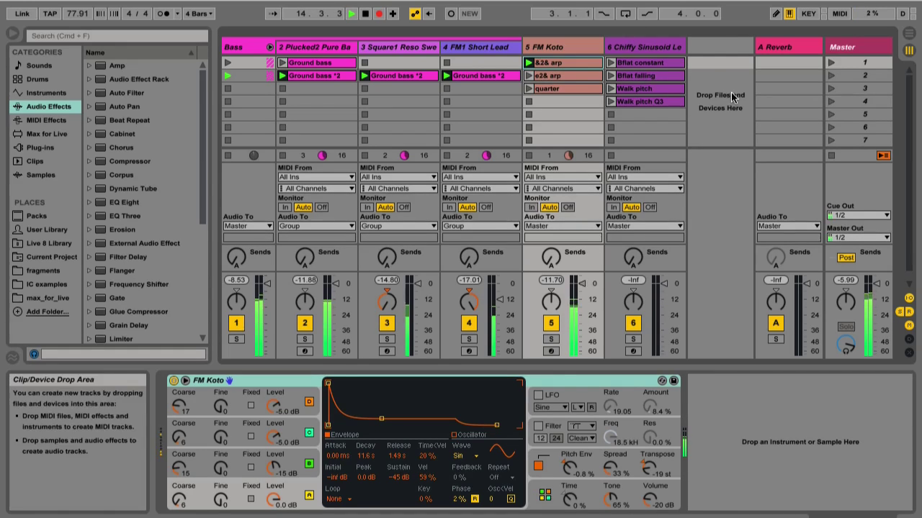
click(611, 80)
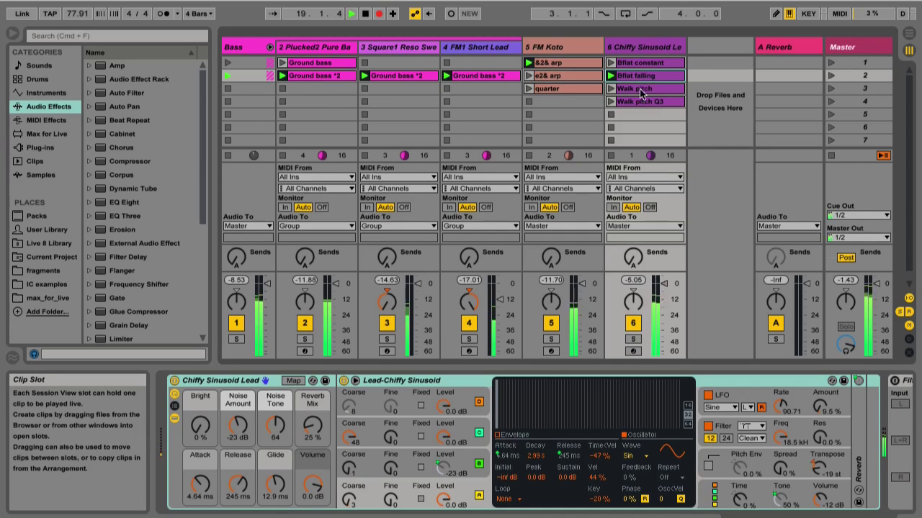
click(528, 76)
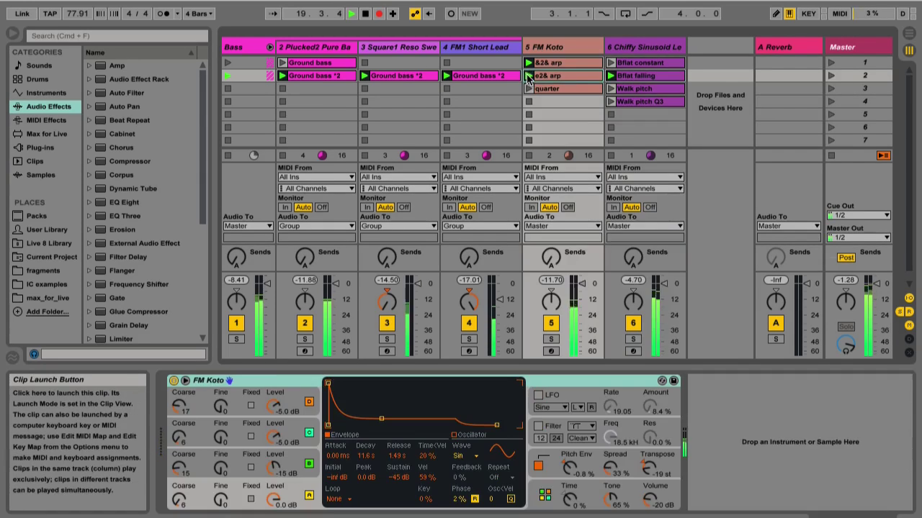
click(610, 90)
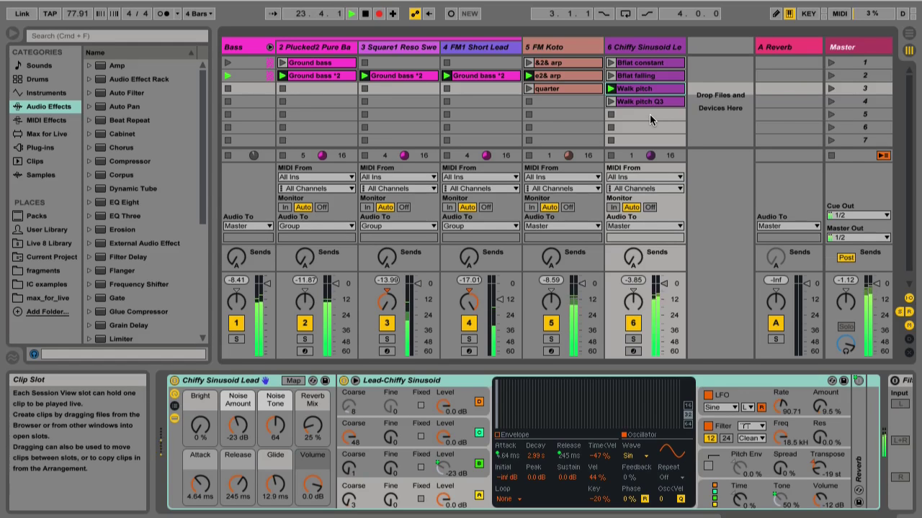
Step: Launch the quarter clip on FM Koto and stop the melody on Chiffy Sinusoid Lead
click(529, 89)
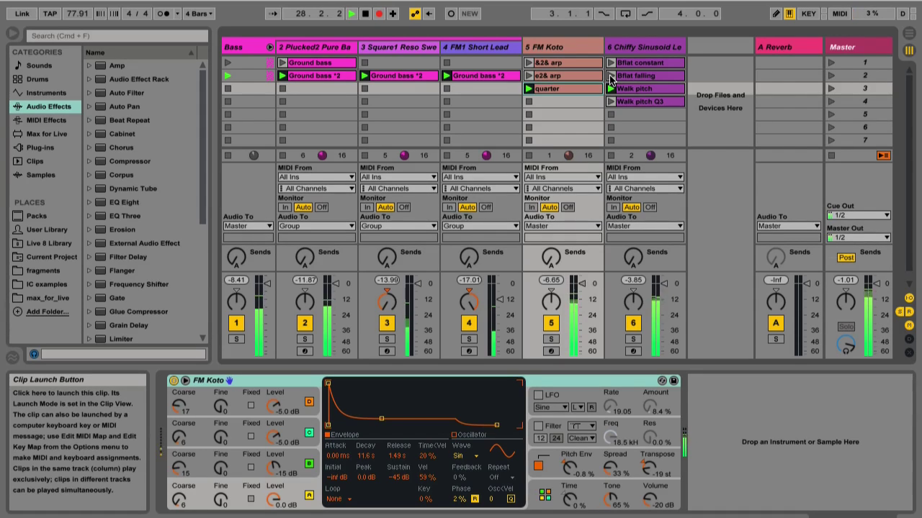
click(611, 113)
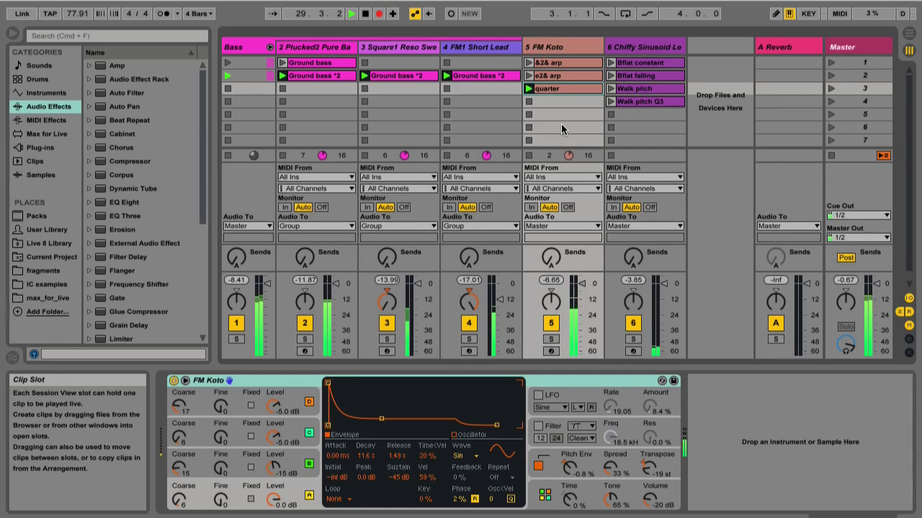
Step: Stop the clips on FM Koto, FM1 Short Lead, Square1 Reso Swe and finally Plucked2 Pure Bass
click(529, 103)
click(445, 87)
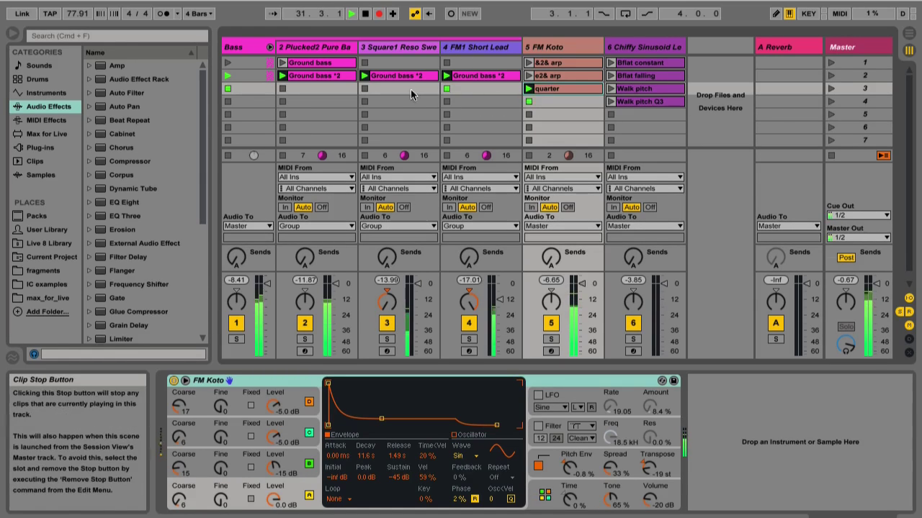
click(410, 88)
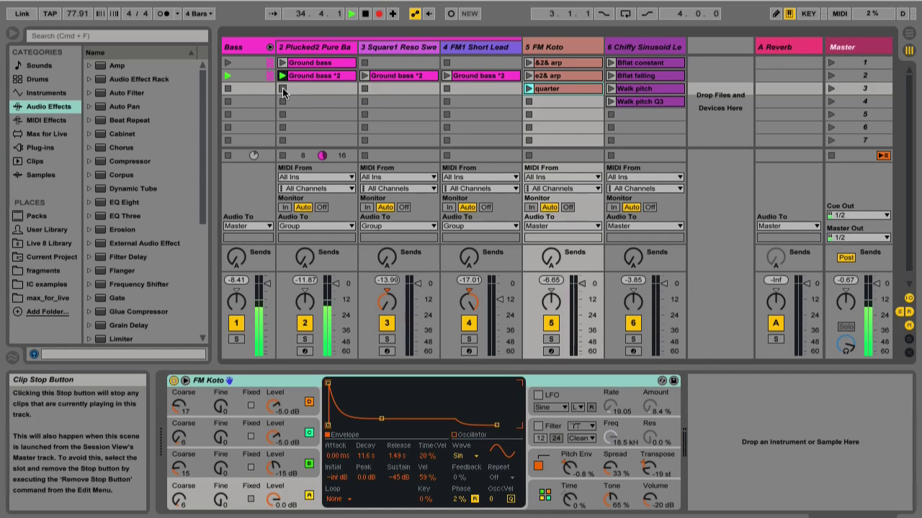
click(282, 87)
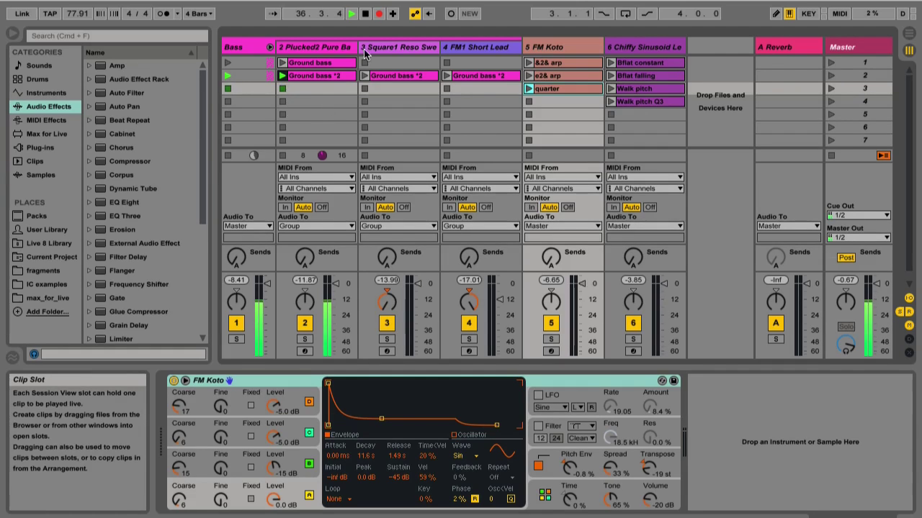
Step: End the recording and show the recorded clips in Arrangement View, outside full-screen mode
click(365, 13)
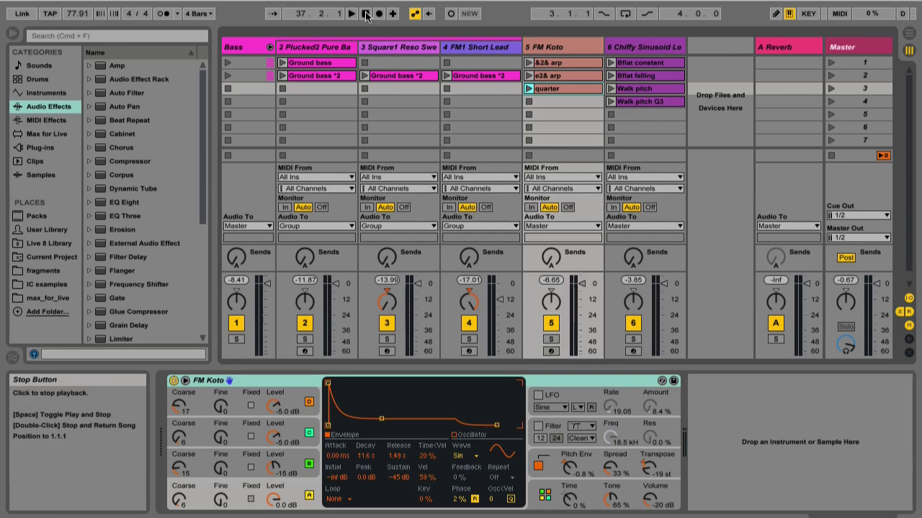
click(908, 34)
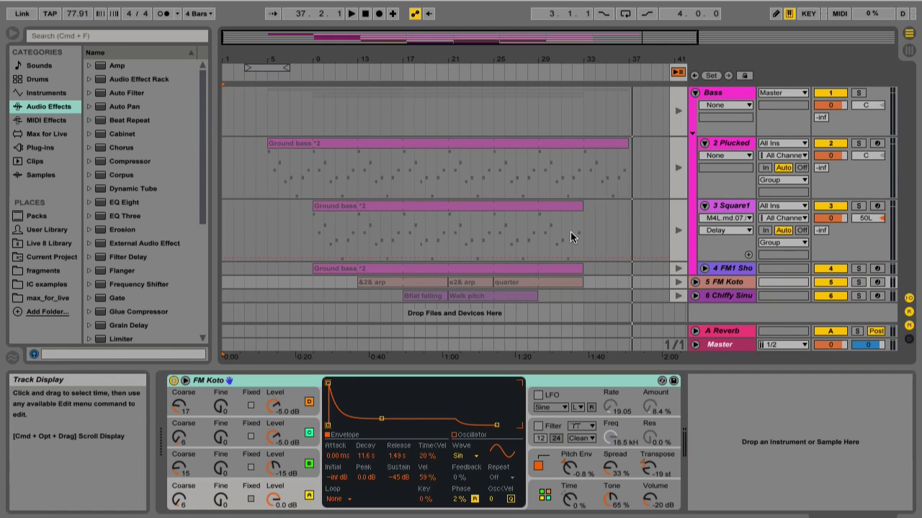
key(ctrl+super+f)
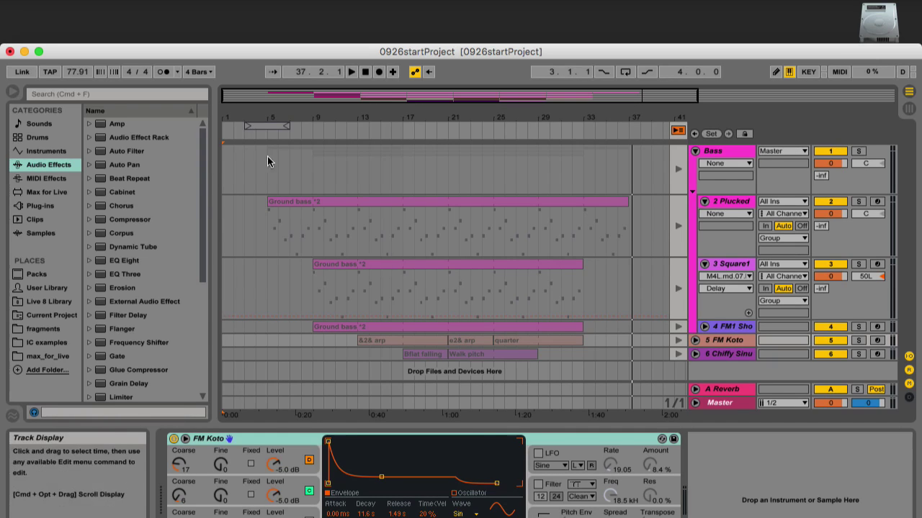
Step: Add a locator named intro at bar 5, where the first Ground bass *2 clip starts
click(268, 137)
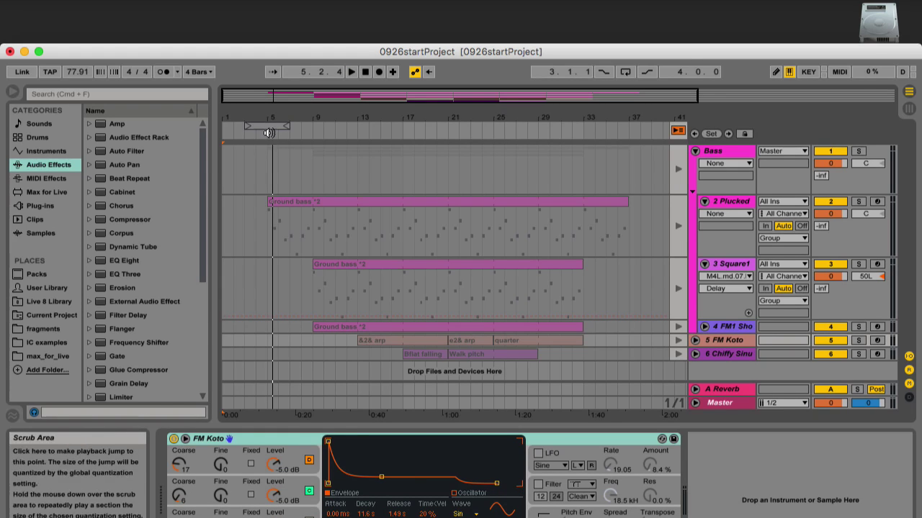
right_click(269, 134)
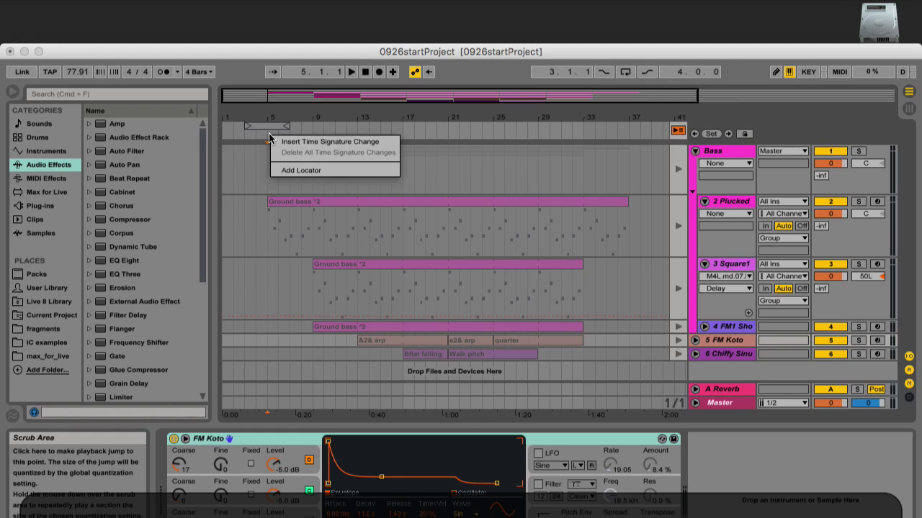
click(245, 161)
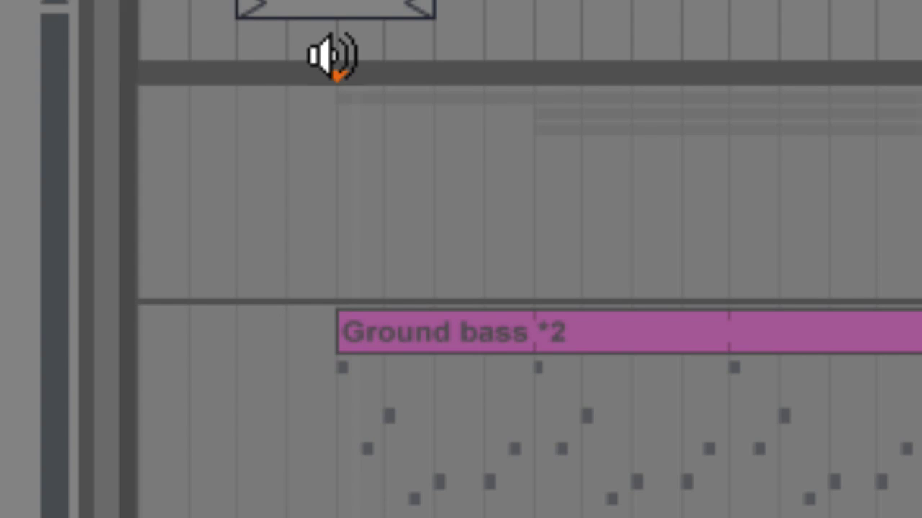
right_click(351, 46)
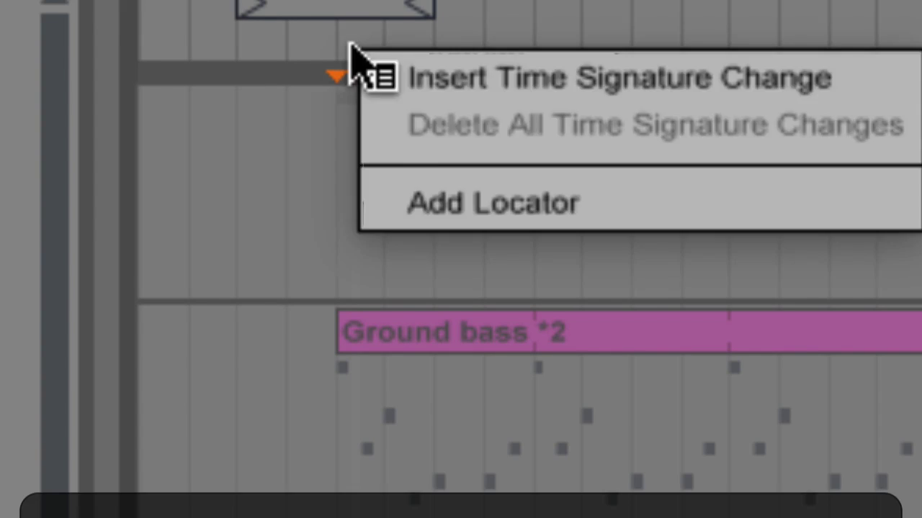
click(412, 201)
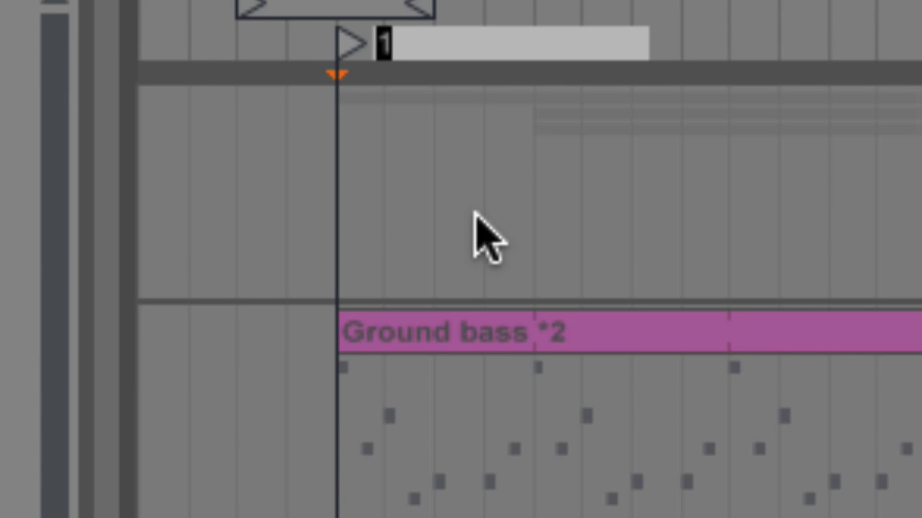
text(intro)
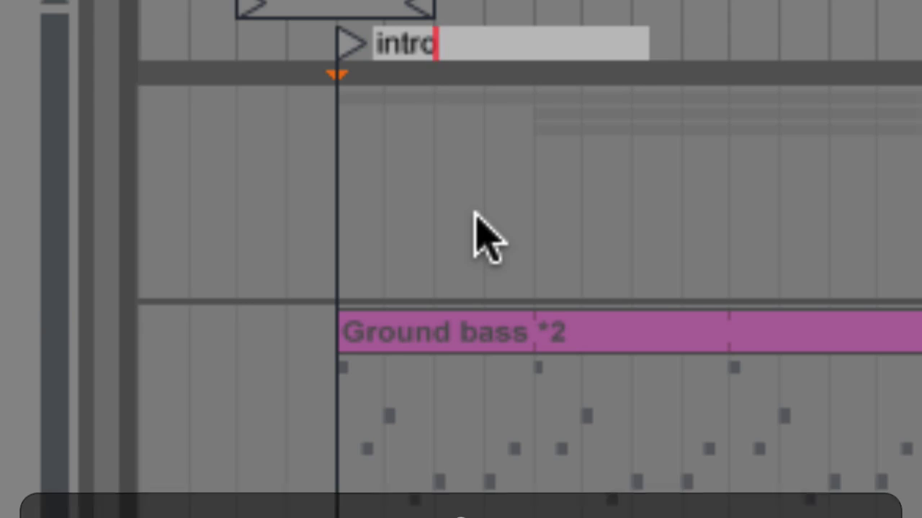
key(Return)
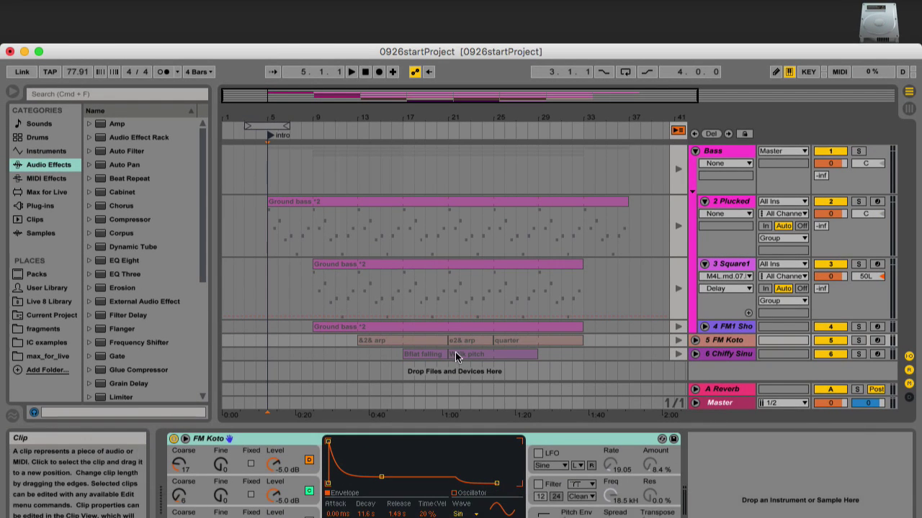
Step: Add a locator named vamp at bar 21, where the e2& arp and Walk pitch clips start
click(450, 133)
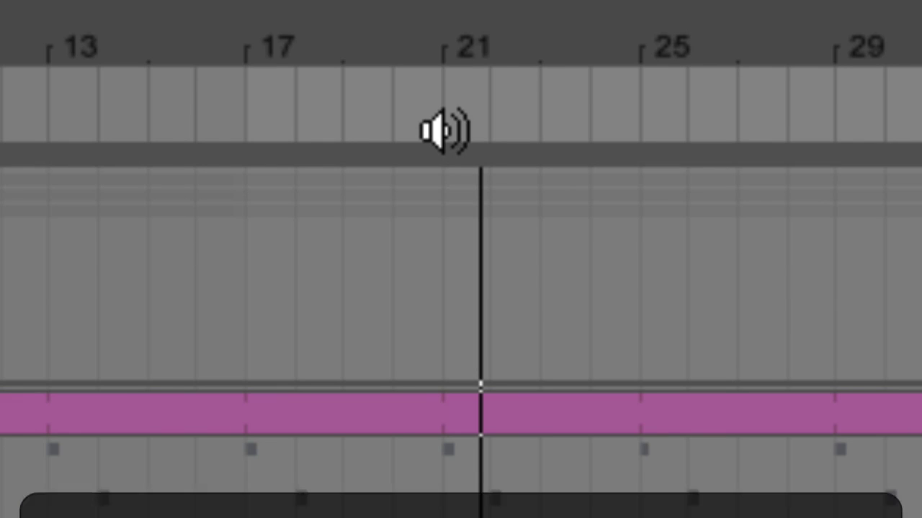
right_click(442, 137)
click(510, 292)
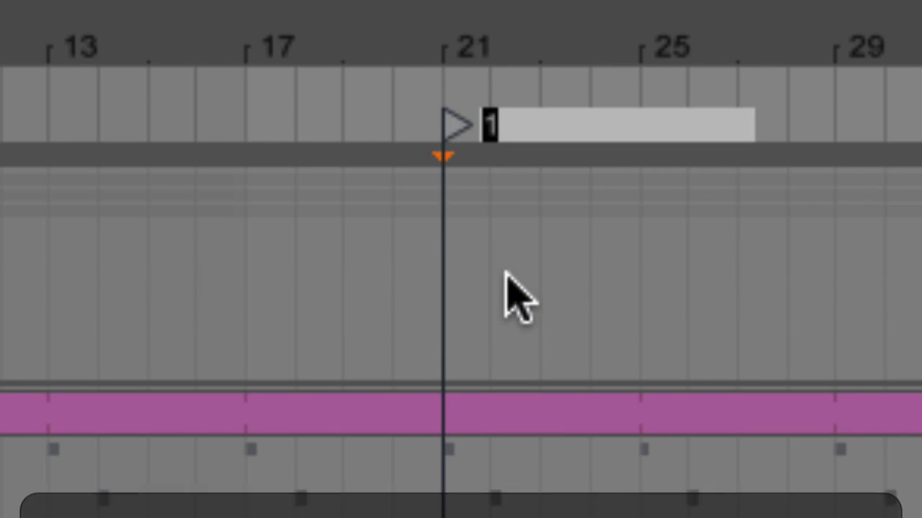
text(vamp)
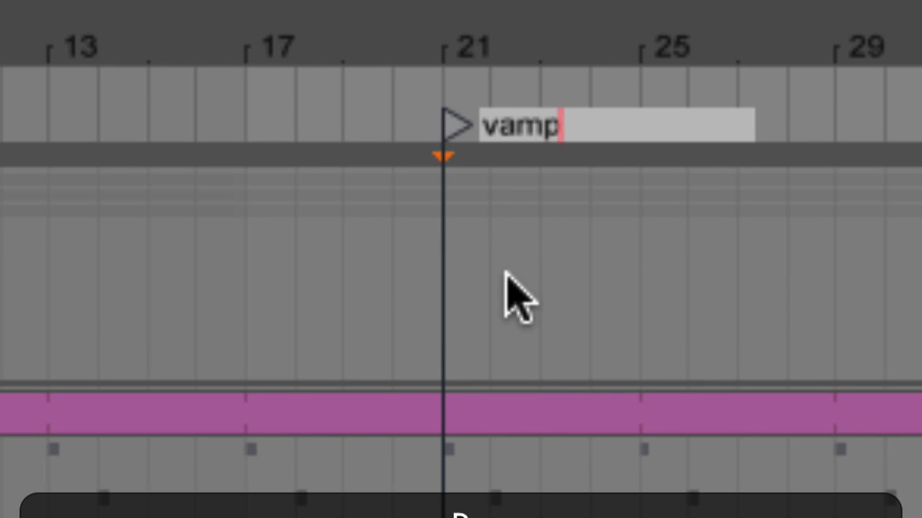
key(Return)
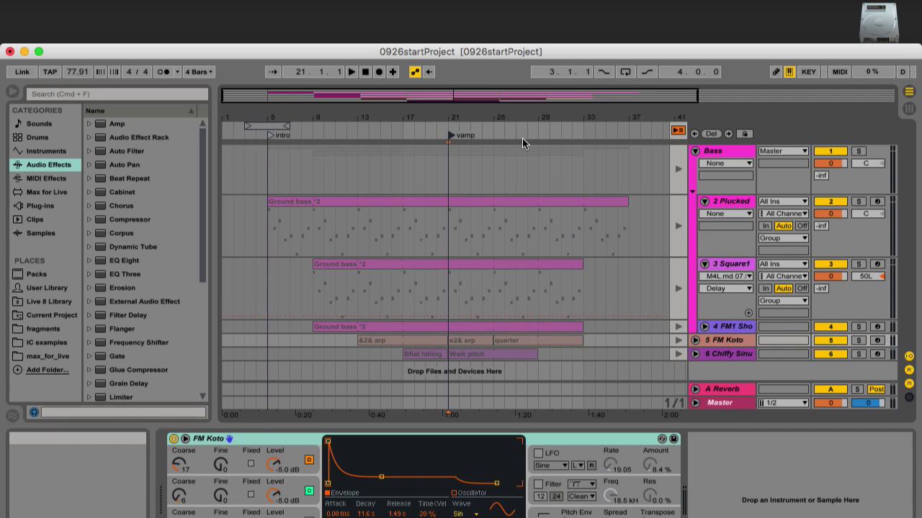
Step: Add a locator named outro at bar 29, where the Walk pitch clip ends
click(540, 134)
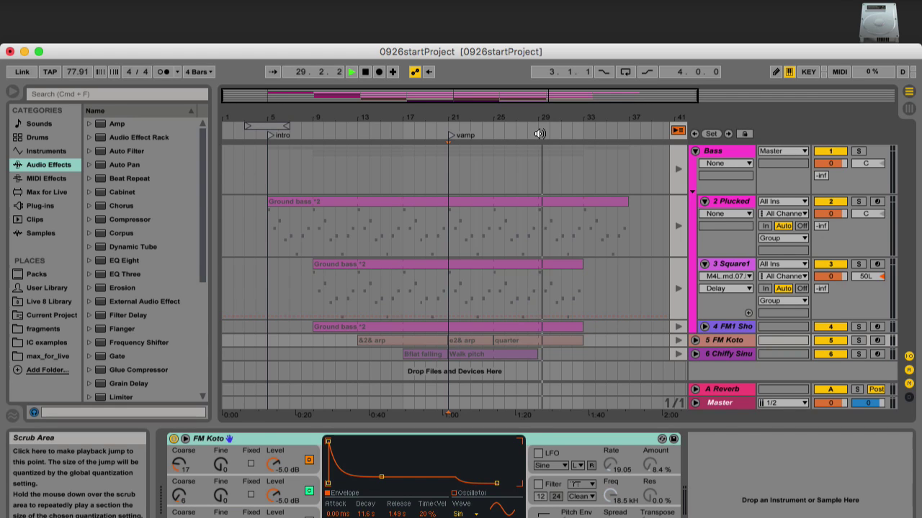
key(space)
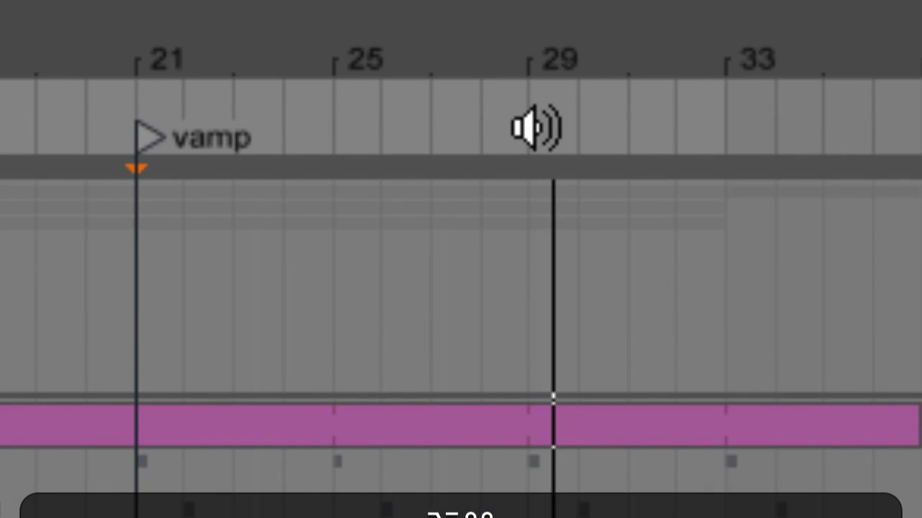
right_click(537, 128)
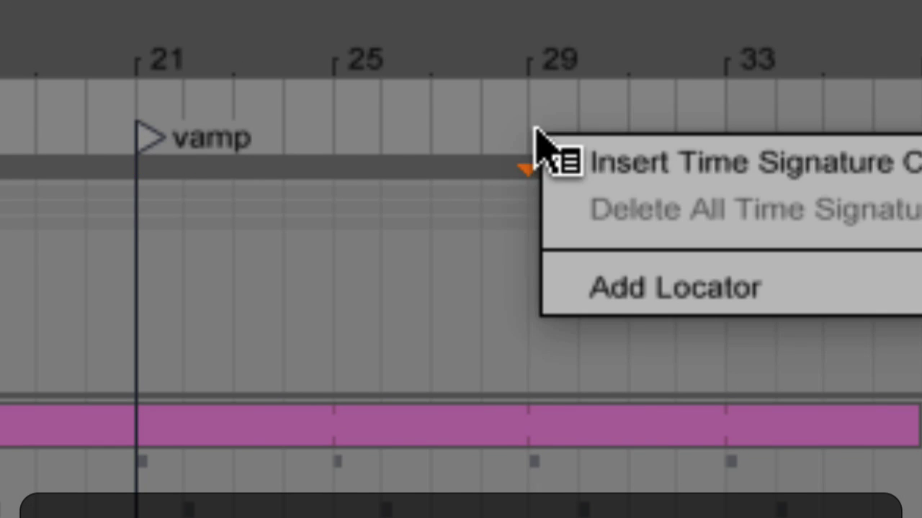
click(600, 286)
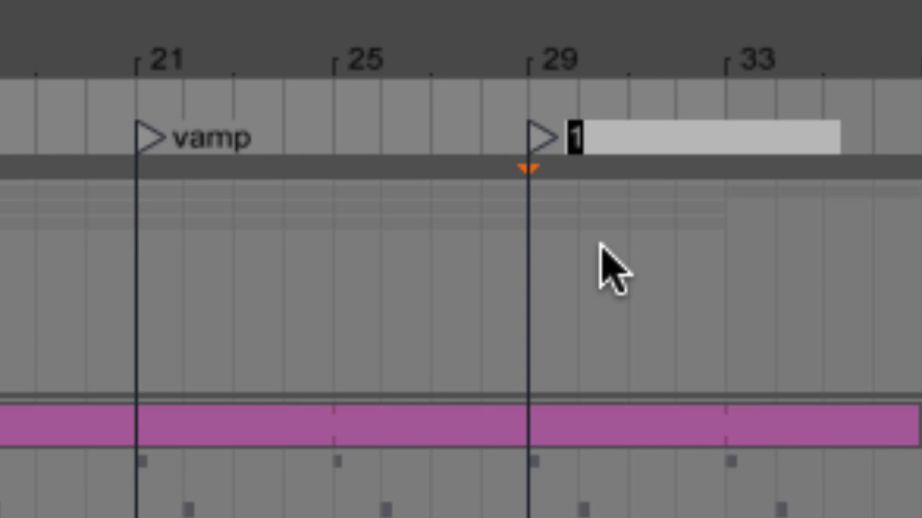
text(outro)
key(Return)
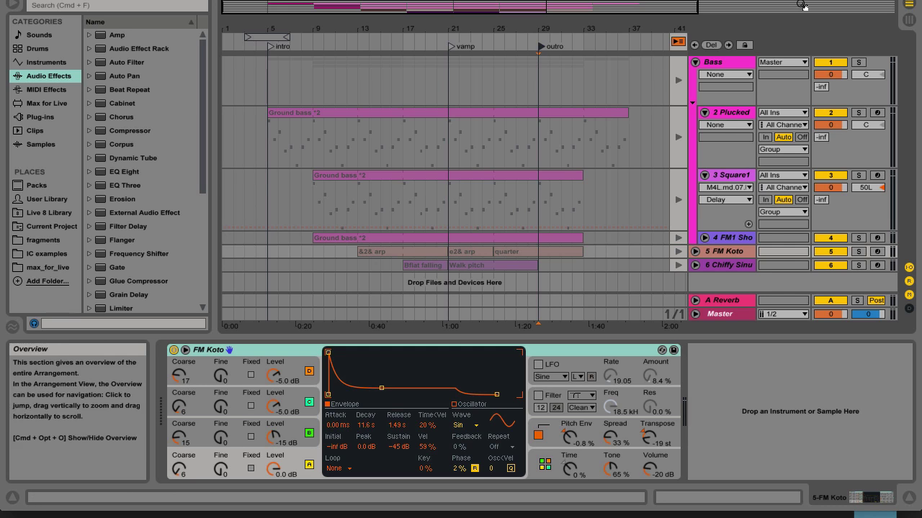
Step: Enter key mapping mode and assign the computer key i to the intro locator
key(alt+super+8)
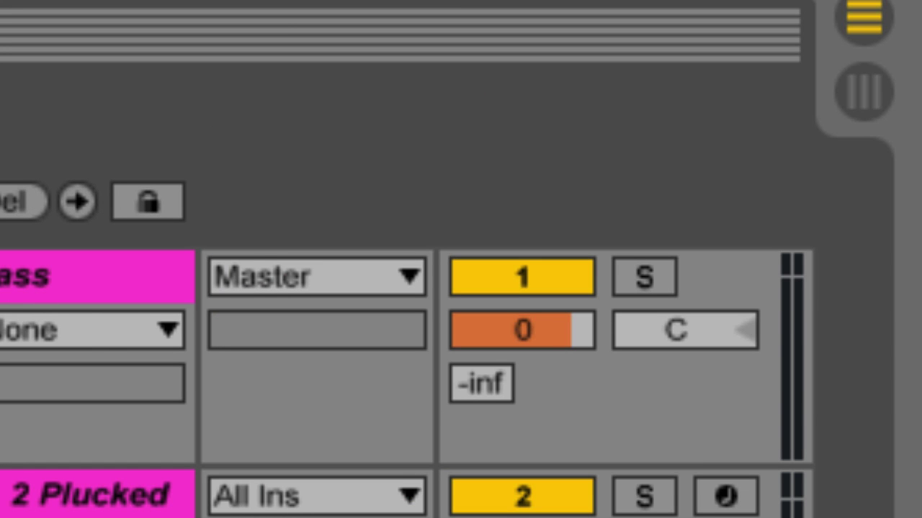
key(super+k)
key(alt+super+8)
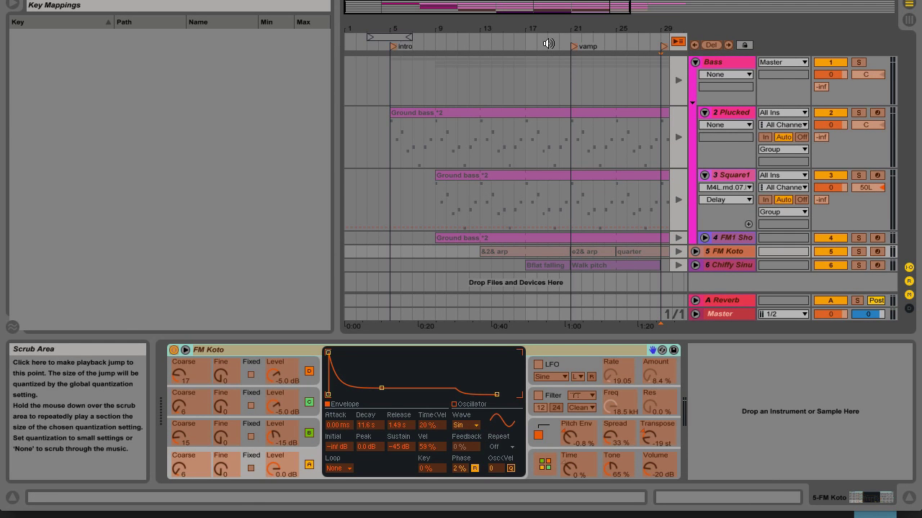
click(394, 48)
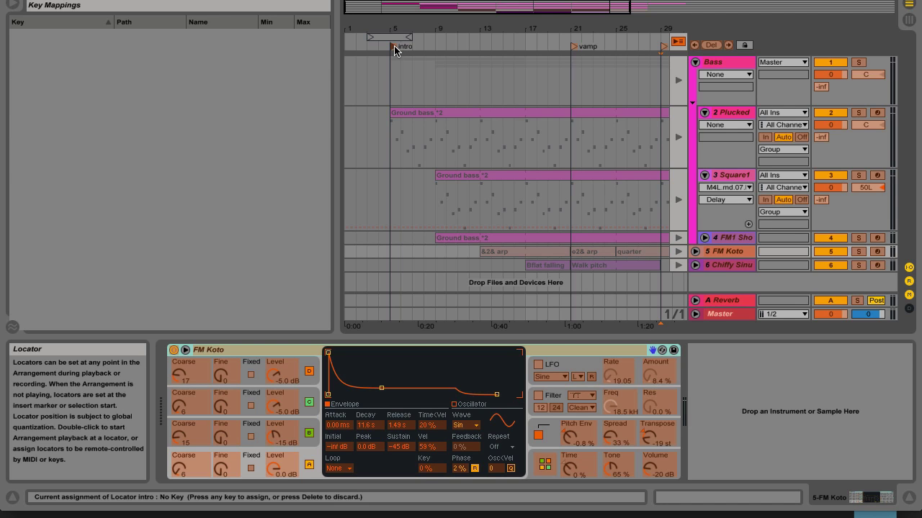
key(i)
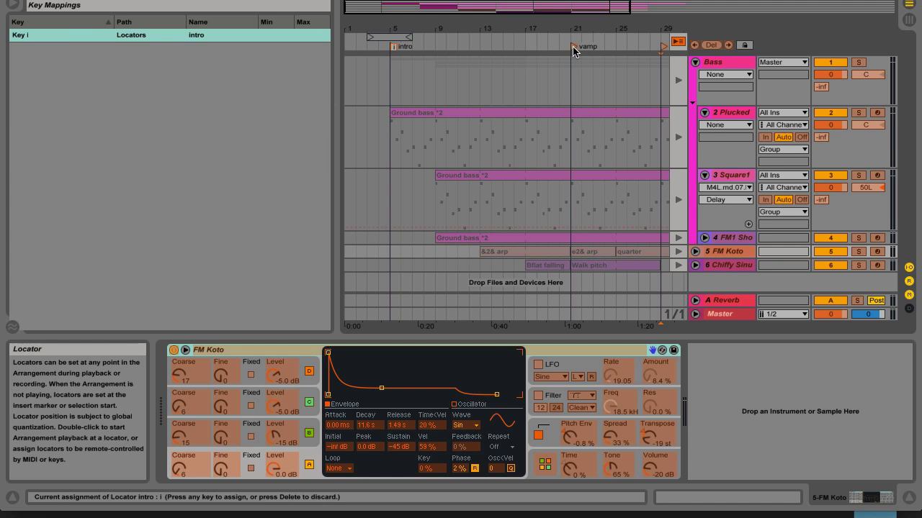
Step: Map the computer key v to the vamp locator and o to the outro locator
click(817, 0)
click(817, 0)
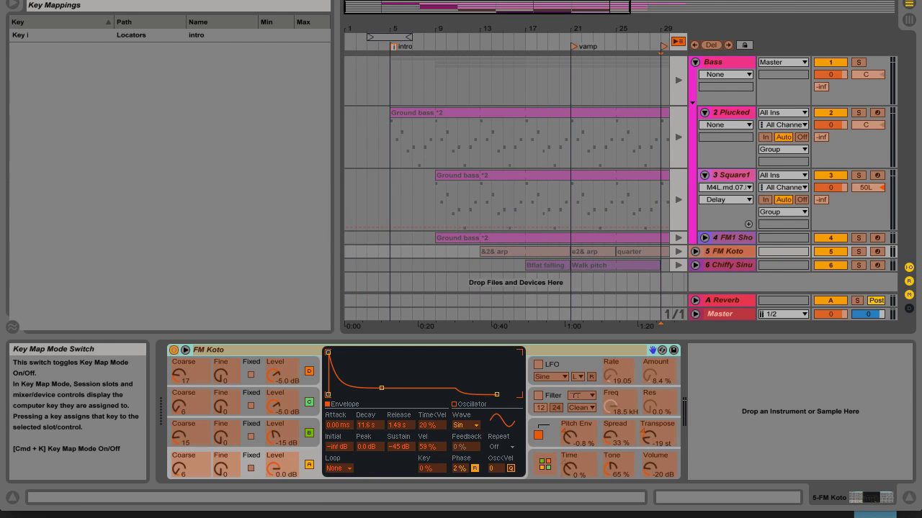
click(573, 47)
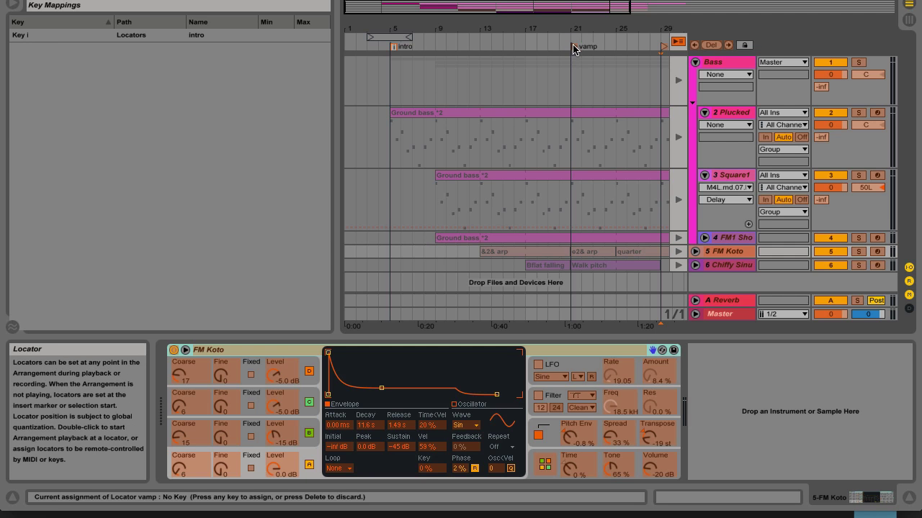
key(v)
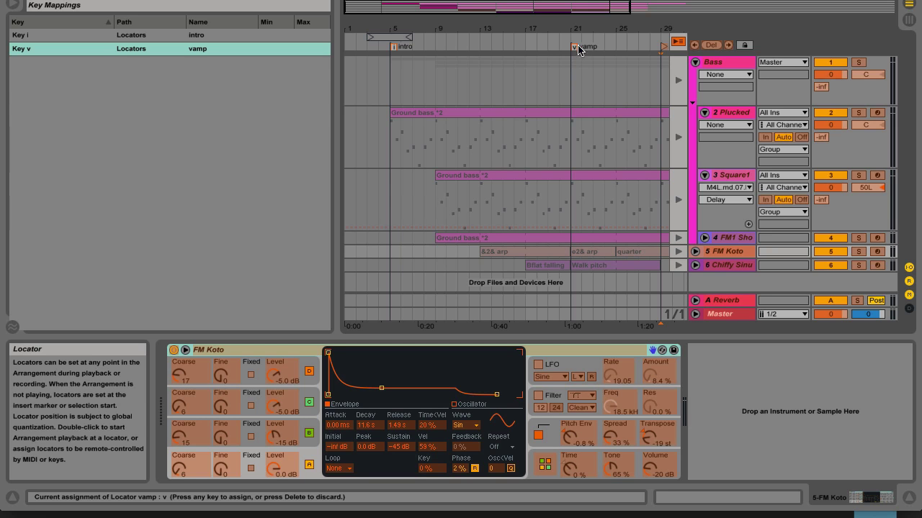
click(663, 47)
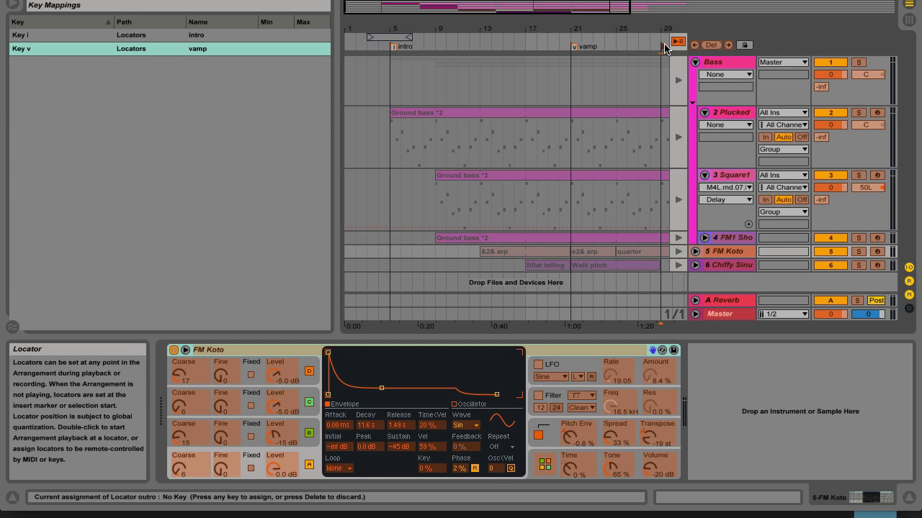
key(o)
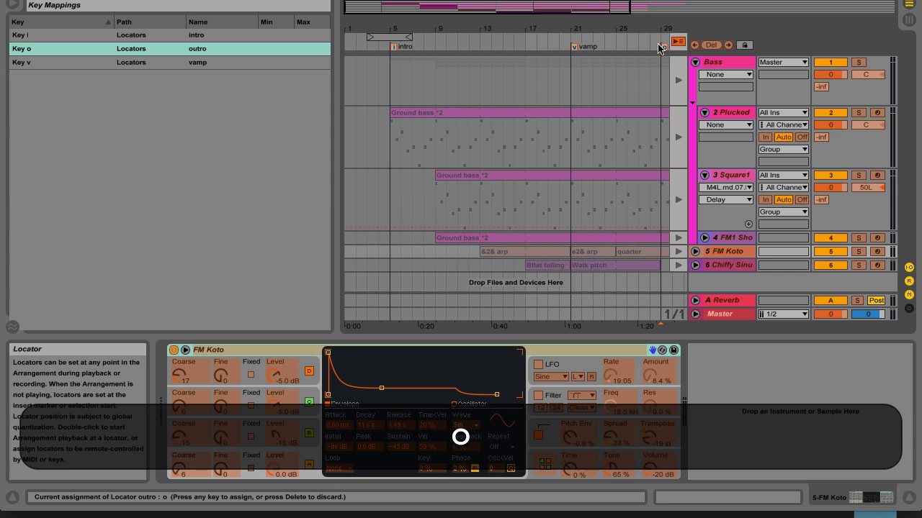
key(alt+super+8)
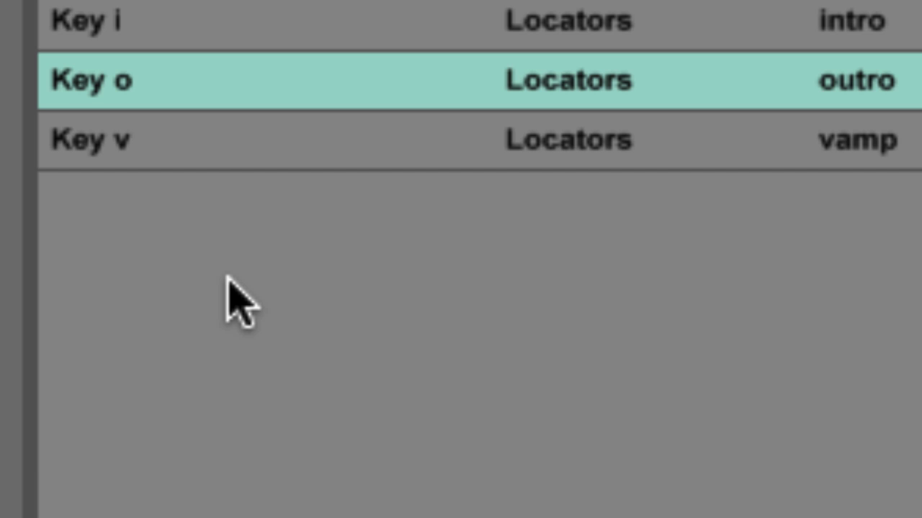
key(alt+super+8)
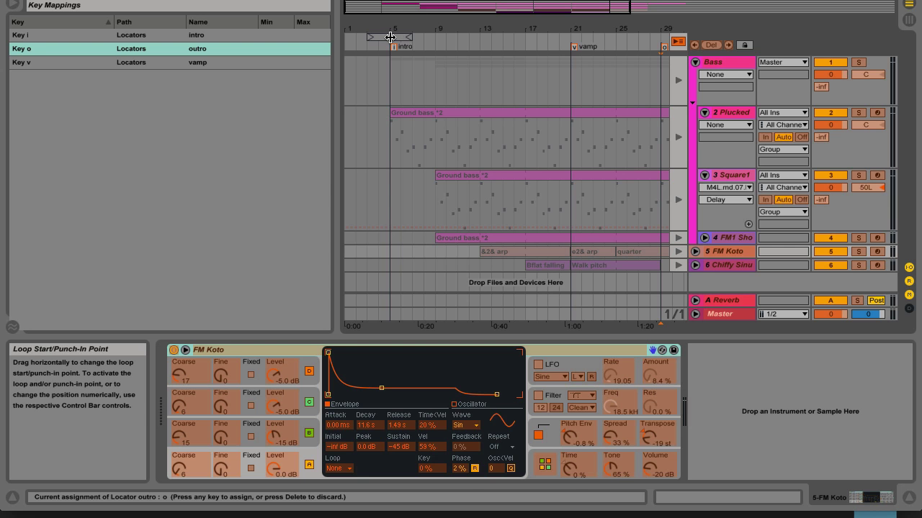
Step: Move the Arrangement loop brace to bars 25–29, ending at the outro locator, and activate the loop
key(alt+super+8)
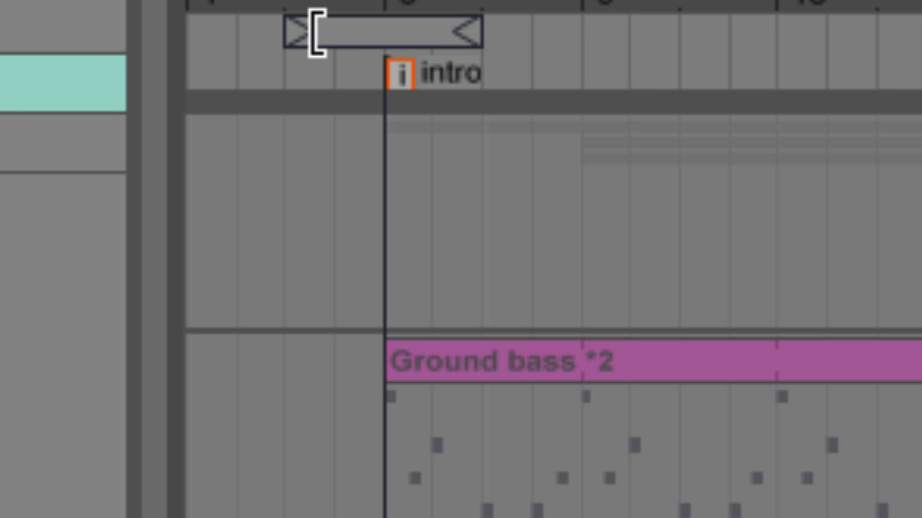
drag(338, 33, 529, 52)
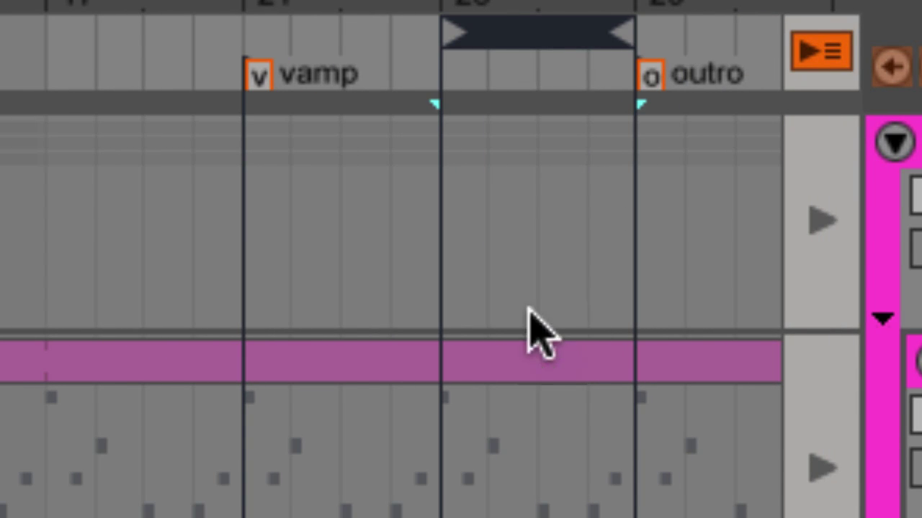
key(alt+super+8)
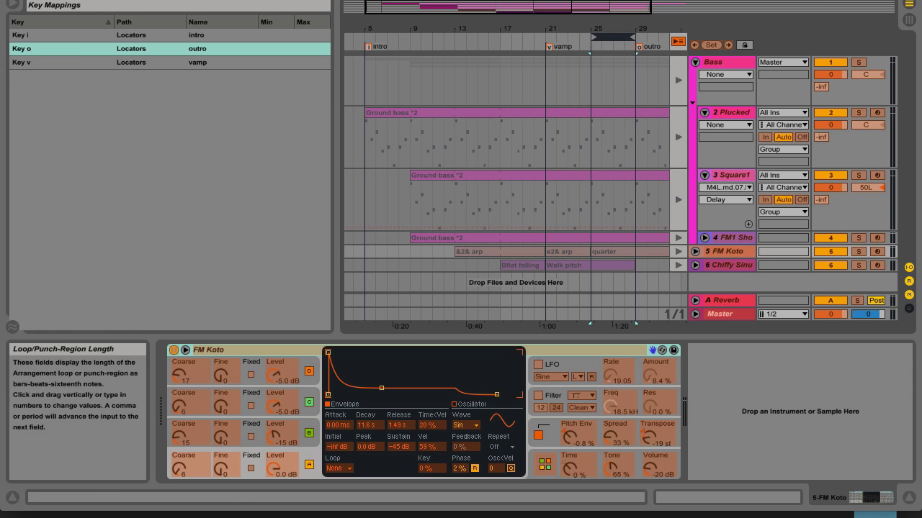
click(817, 3)
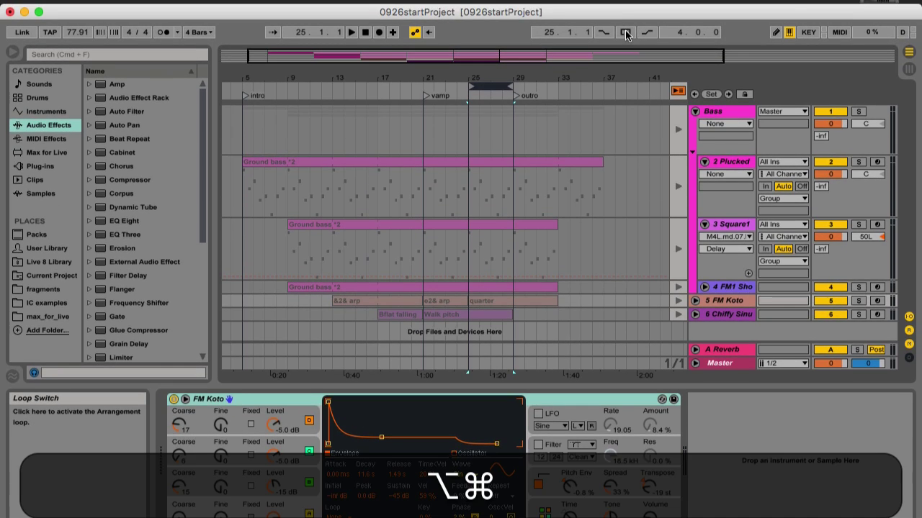
key(alt+super+8)
click(623, 30)
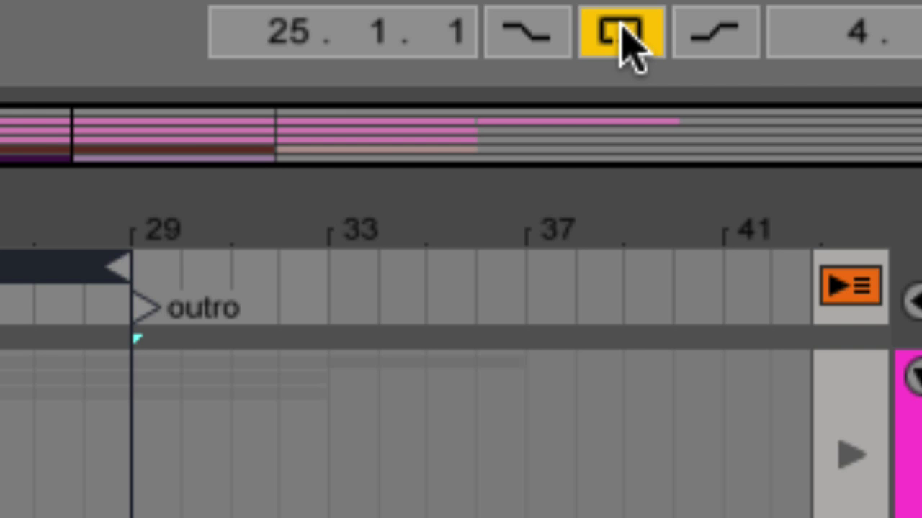
key(alt+super+8)
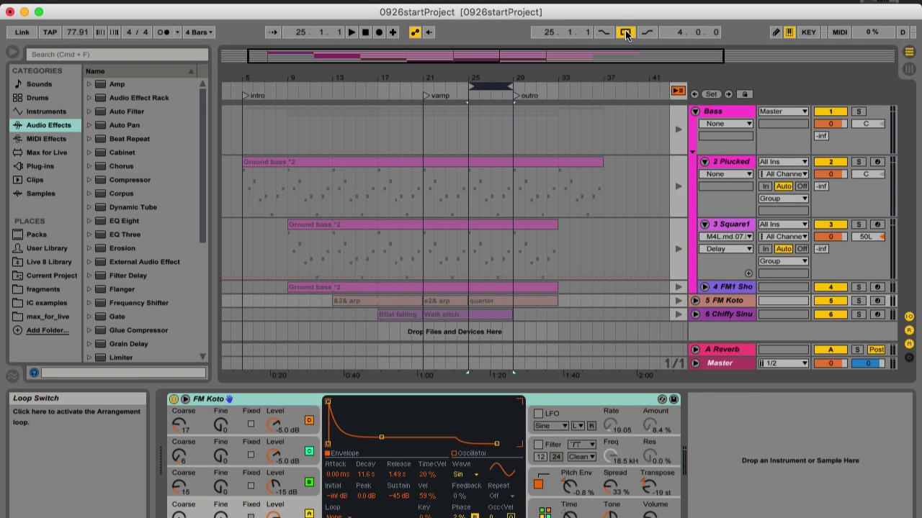
Step: Play the arrangement briefly from the intro locator at bar 5, stop it, and check the clips in the Session and Arrangement views
key(Home)
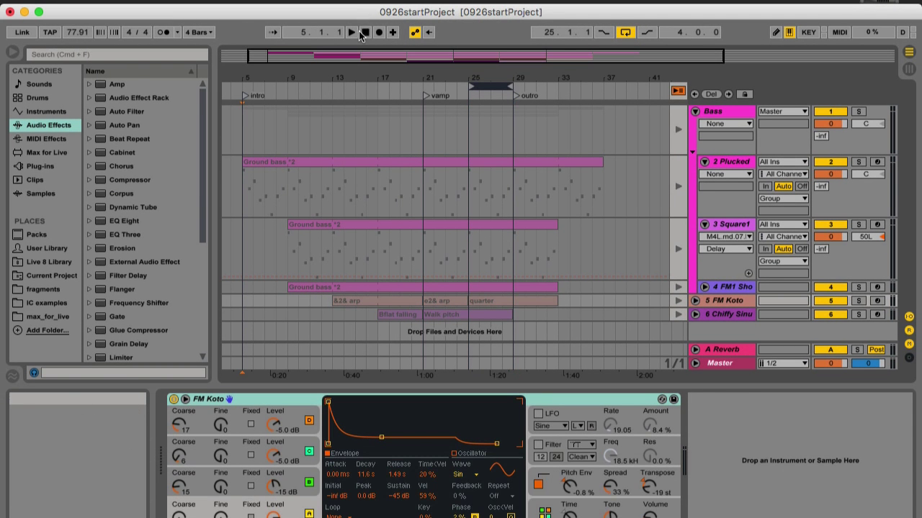
click(351, 33)
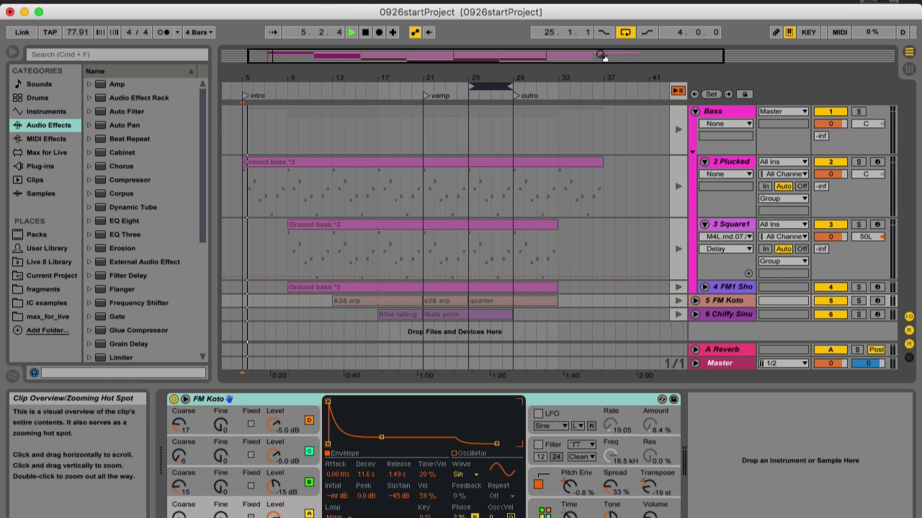
click(908, 66)
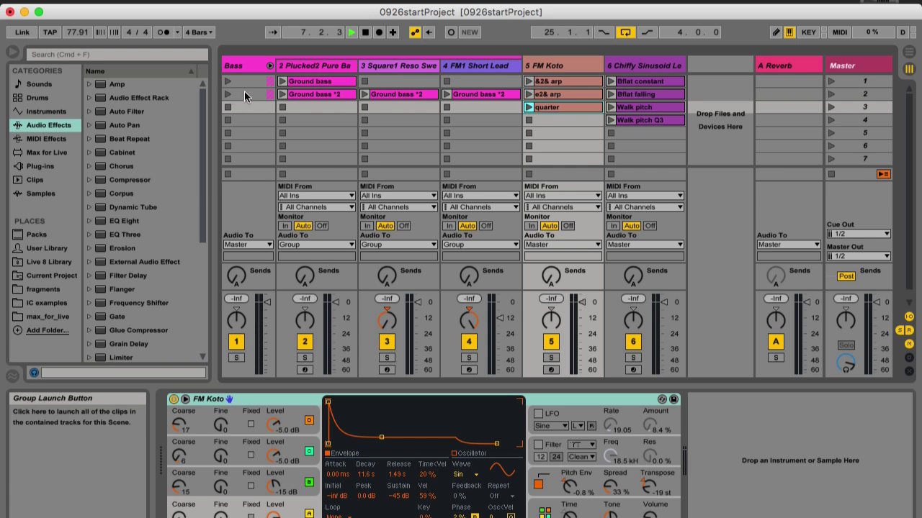
click(365, 31)
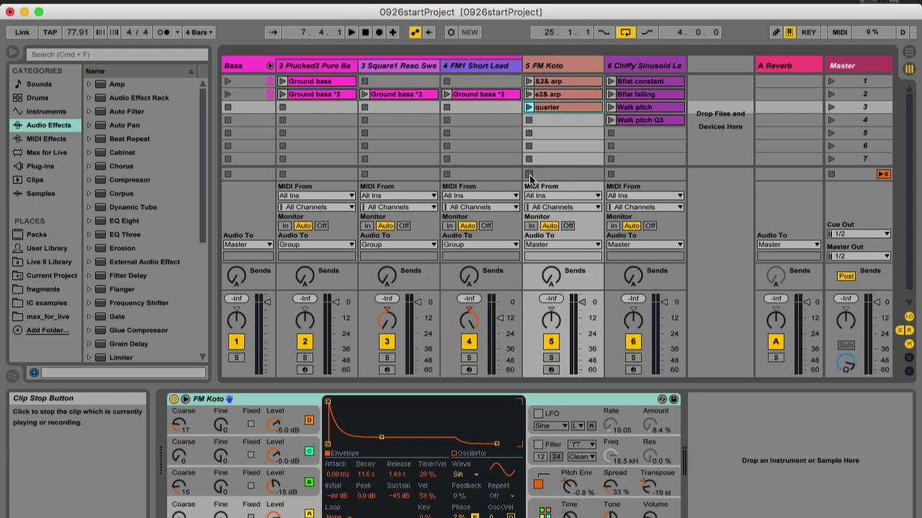
click(908, 53)
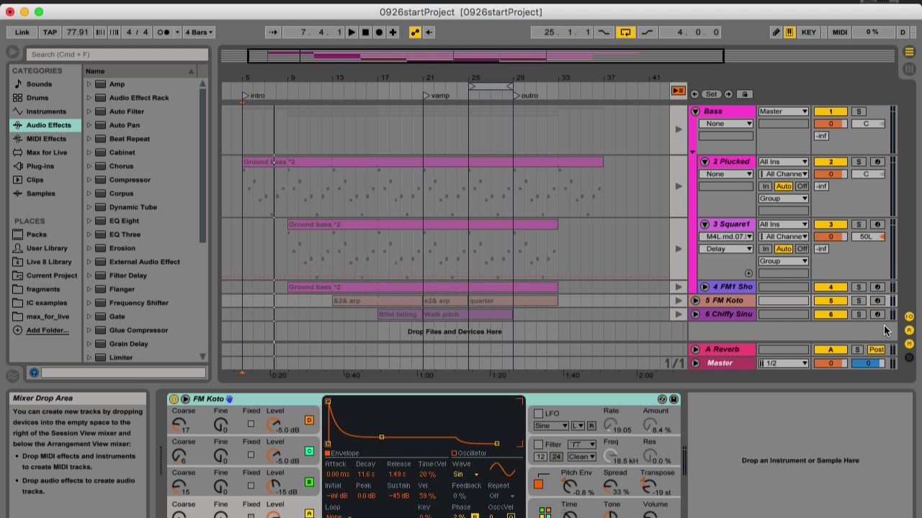
click(909, 72)
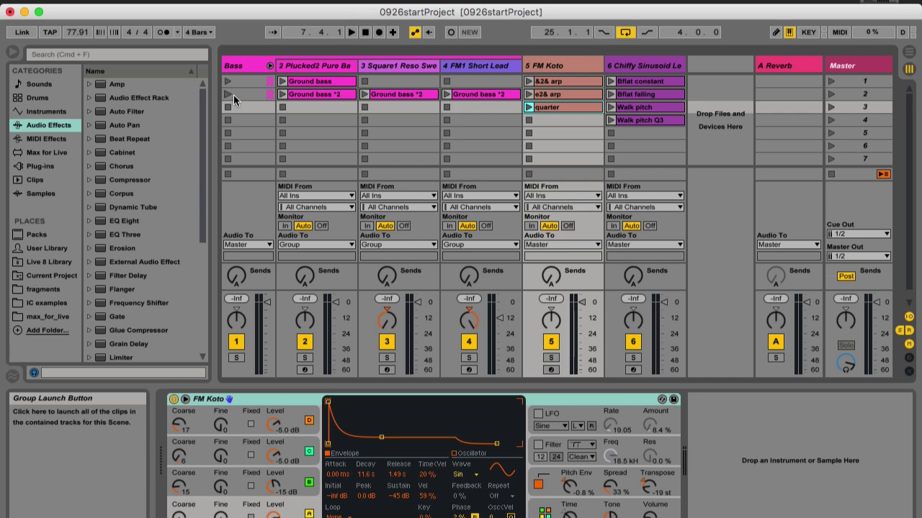
Step: Launch the Ground bass *2 clip on the Plucked2 Pure Bass track and return playback to the Arrangement
click(283, 94)
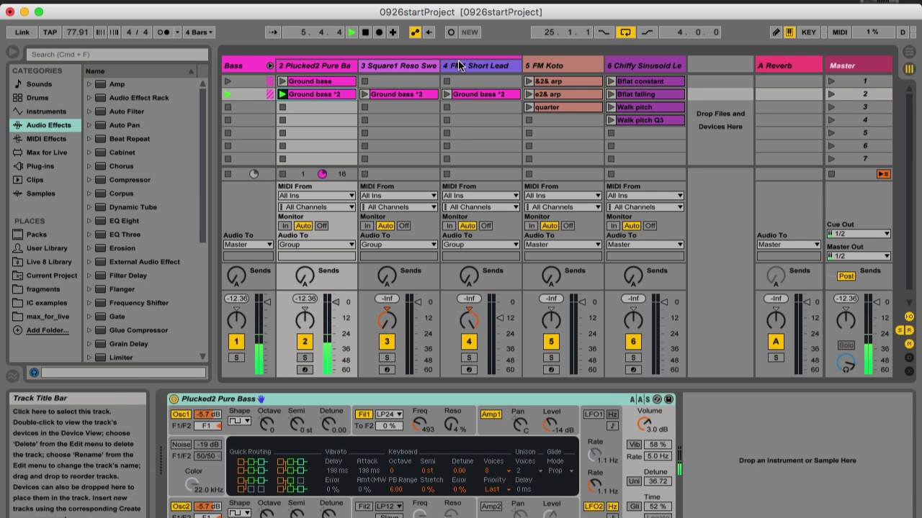
click(912, 54)
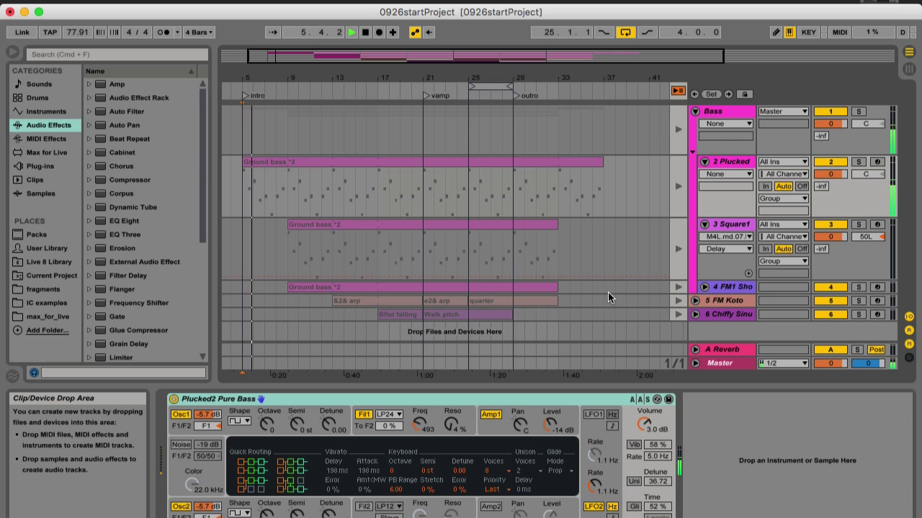
click(680, 92)
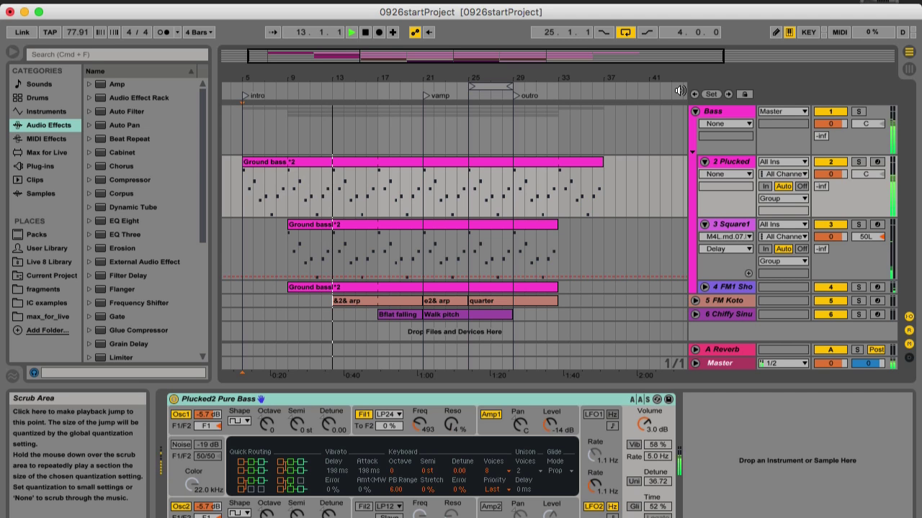
Step: Trigger the vamp and outro locators during playback, switch the loop off to let the outro play, and stop playback
key(super+k)
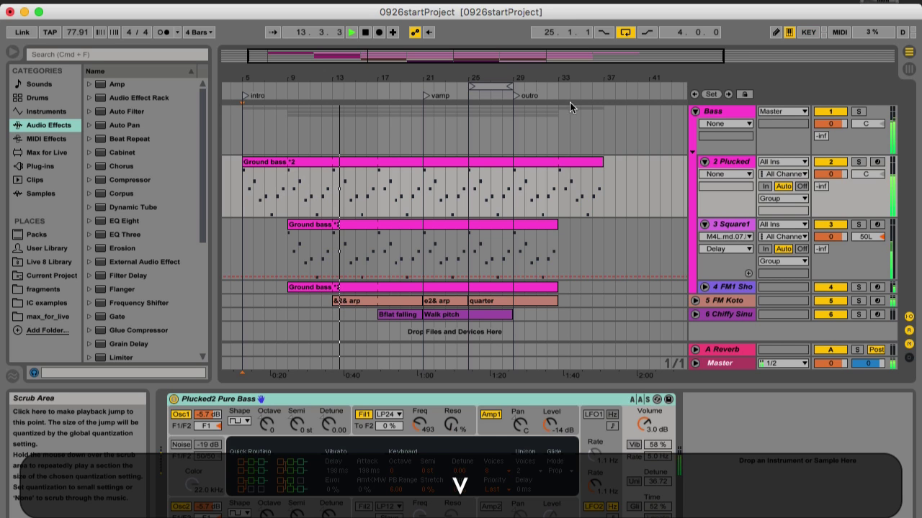
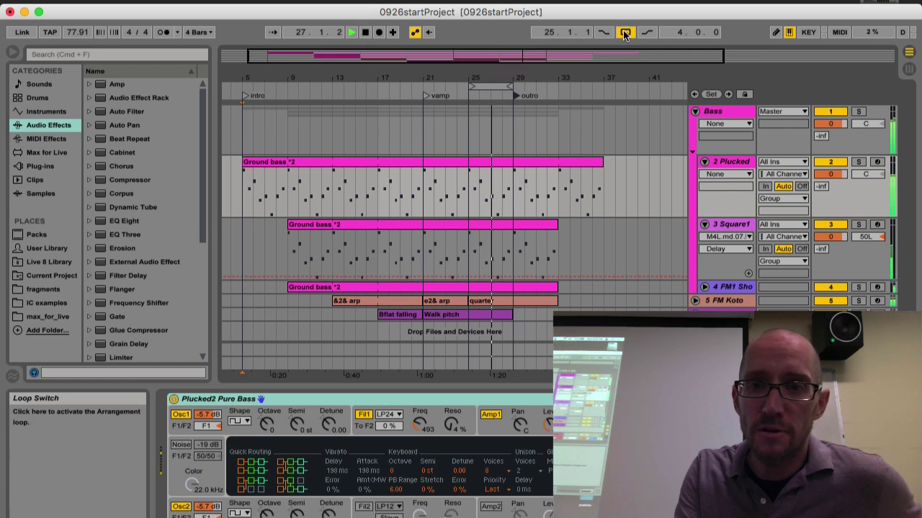
click(514, 95)
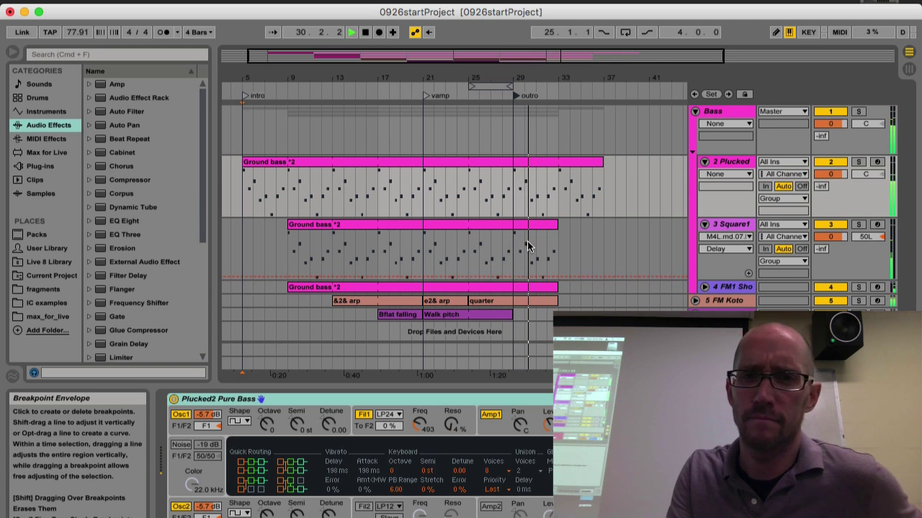
click(366, 32)
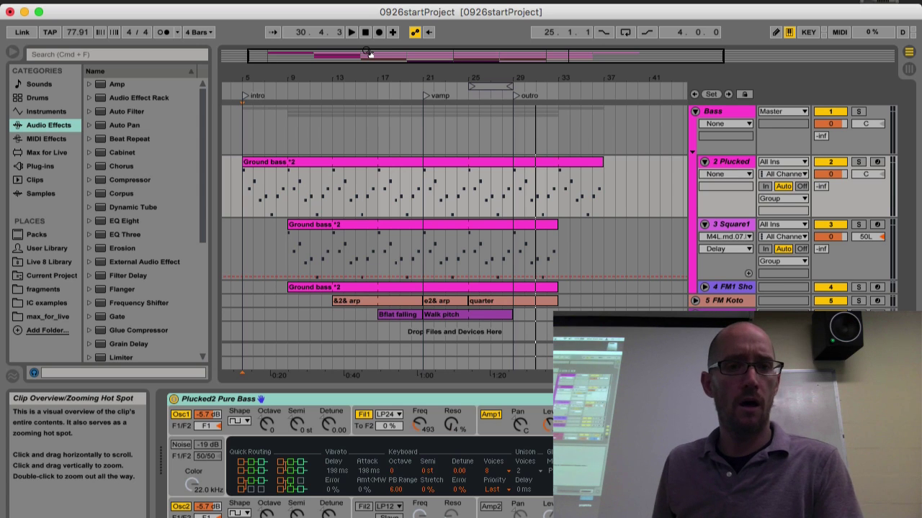
key(super+Tab)
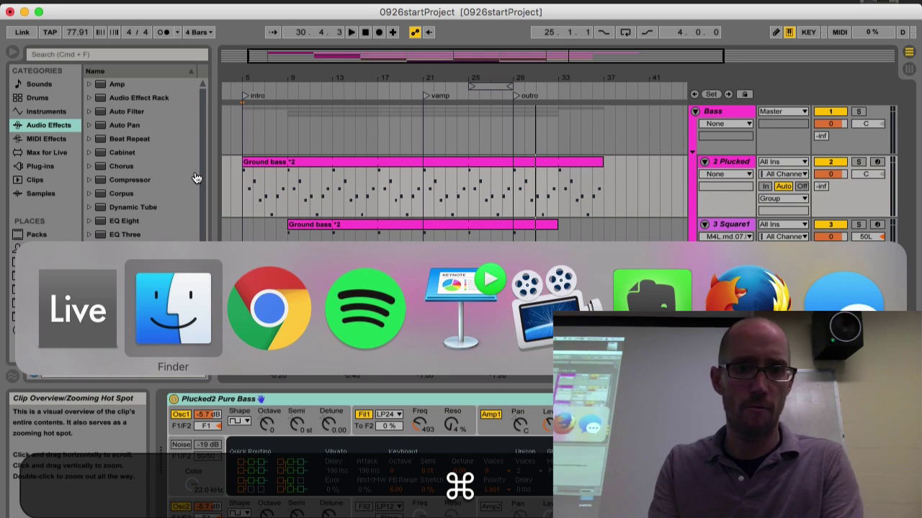
click(76, 329)
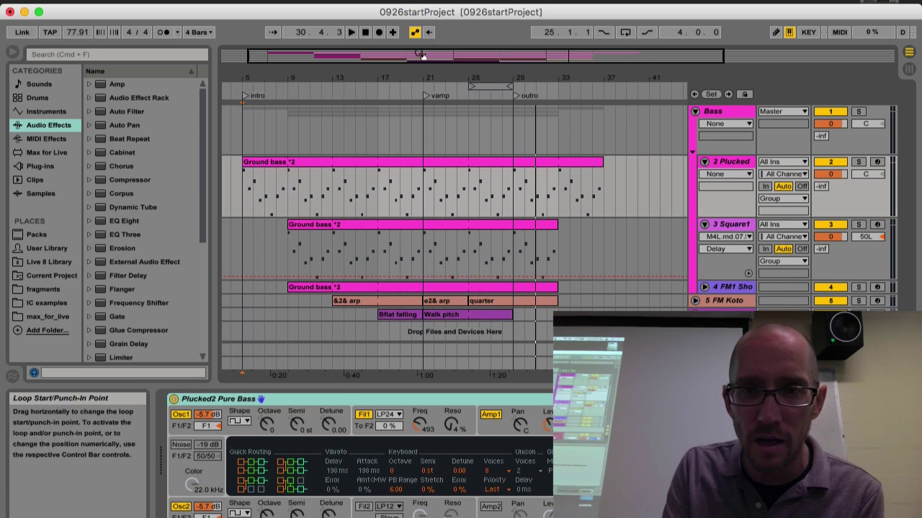
Step: Turn the Arrangement loop back on and briefly play the arrangement from the intro locator at bar 5
click(625, 32)
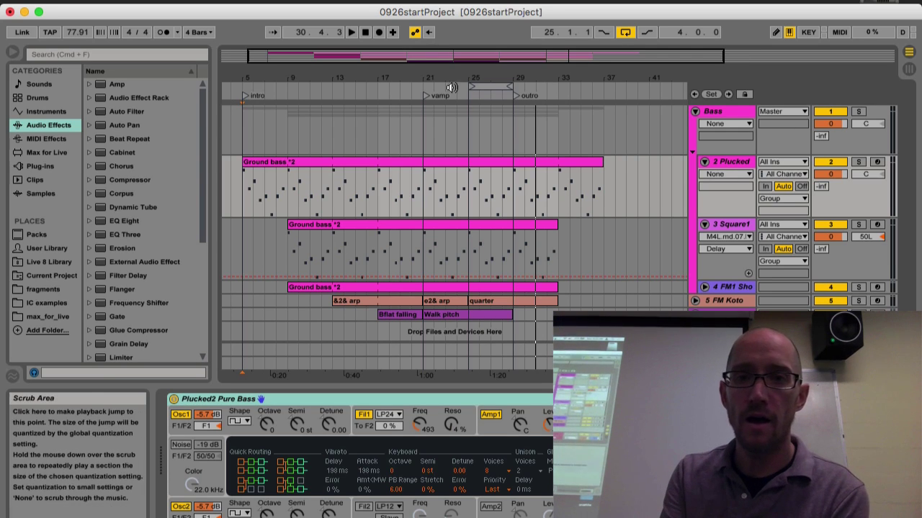
click(350, 32)
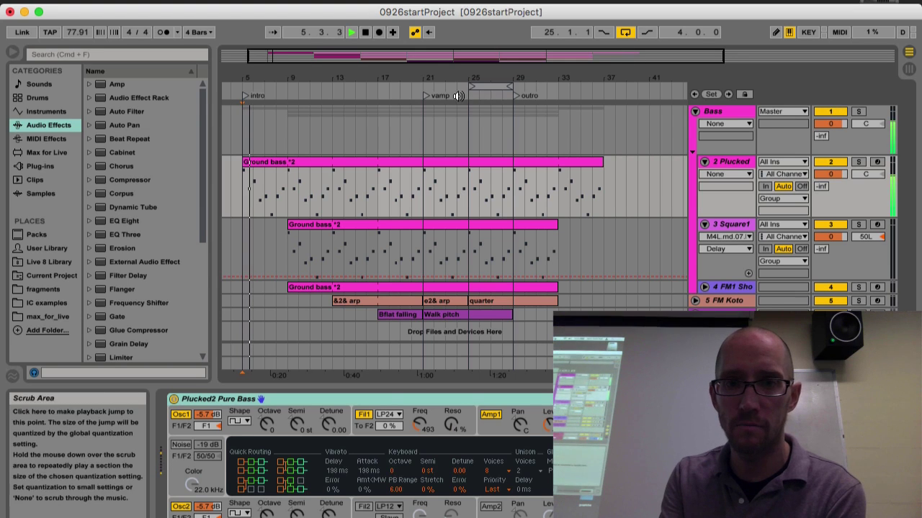
click(365, 32)
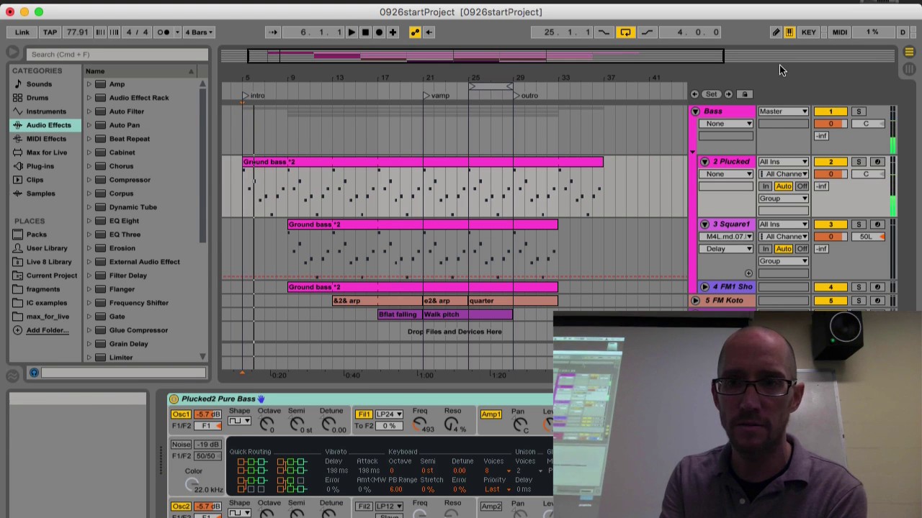
Step: Launch the Bflat constant clip on the Chiffy Sinusoid Lead track in the Session view and solo that track
click(911, 69)
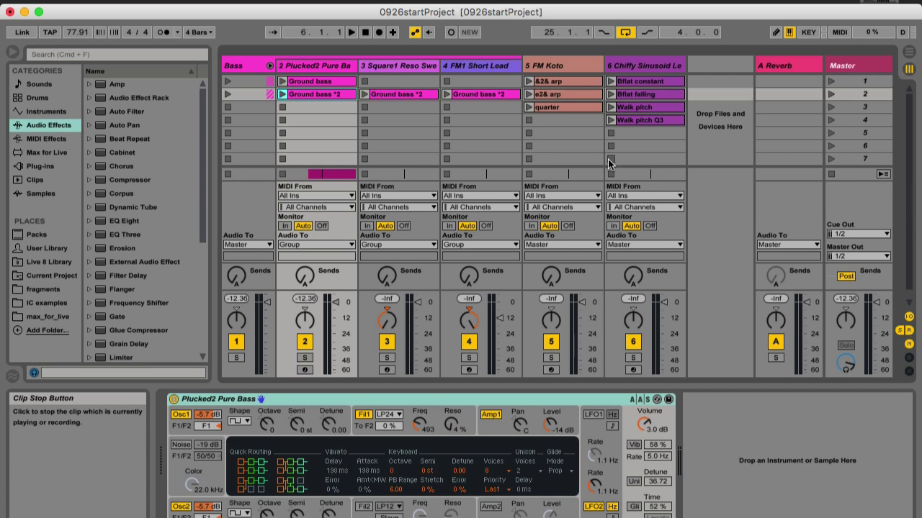
click(656, 65)
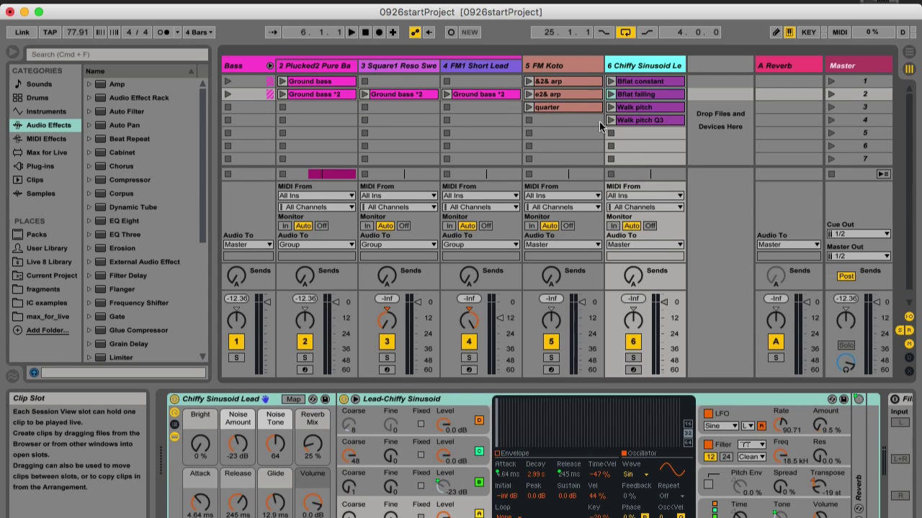
click(611, 81)
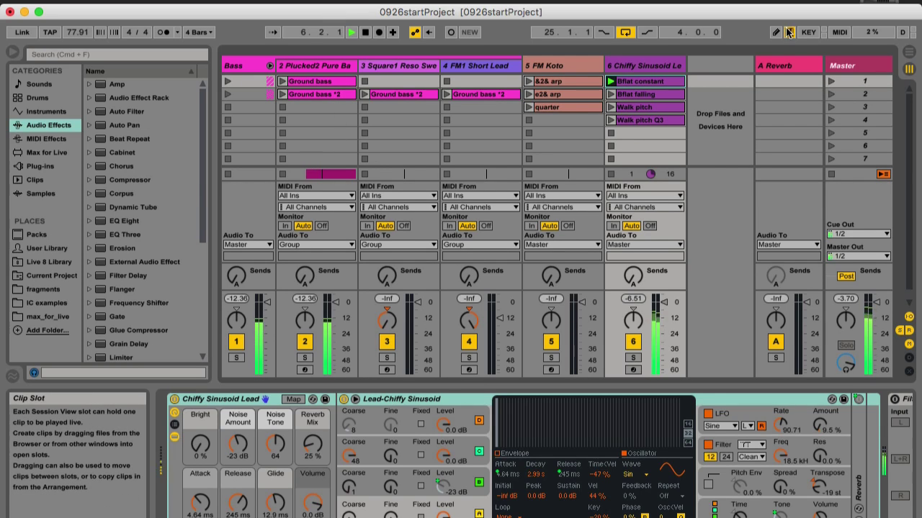
click(883, 175)
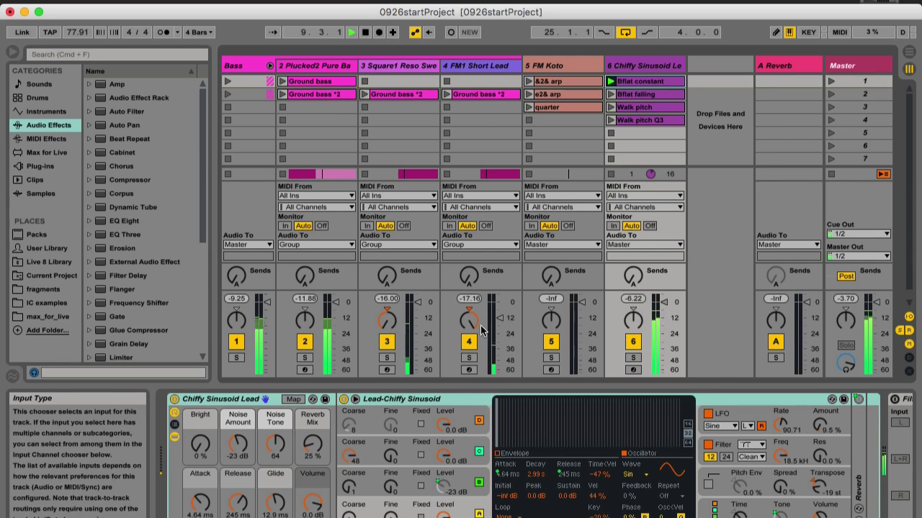
click(632, 358)
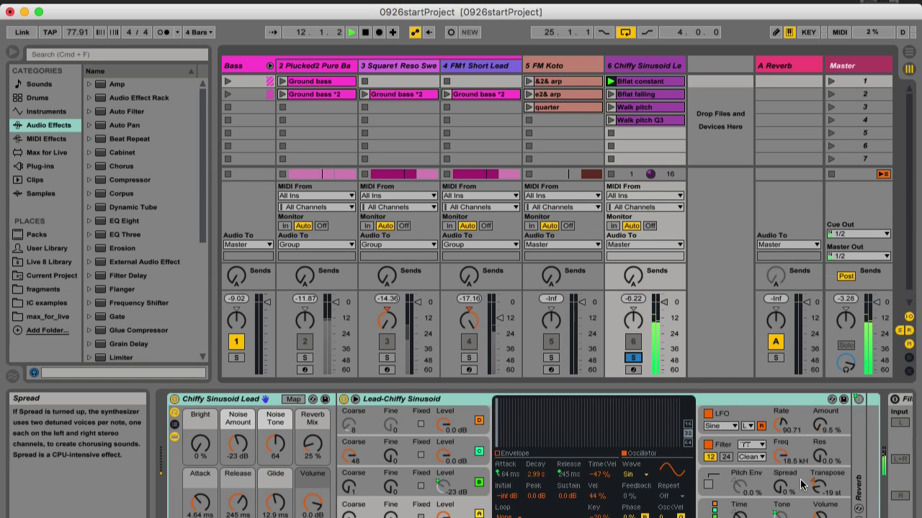
Step: Turn on the Filter Delay device on the Chiffy Sinusoid Lead track
scroll(798, 412, right, 5)
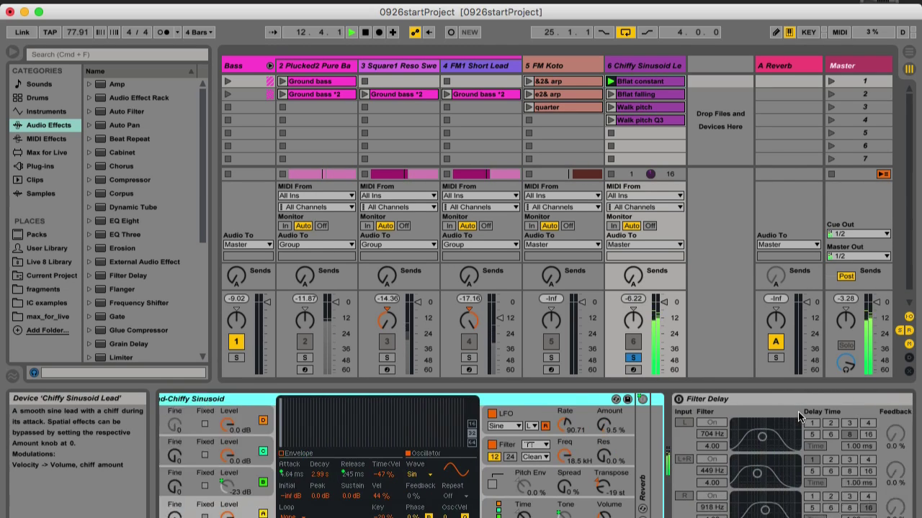
scroll(798, 411, right, 5)
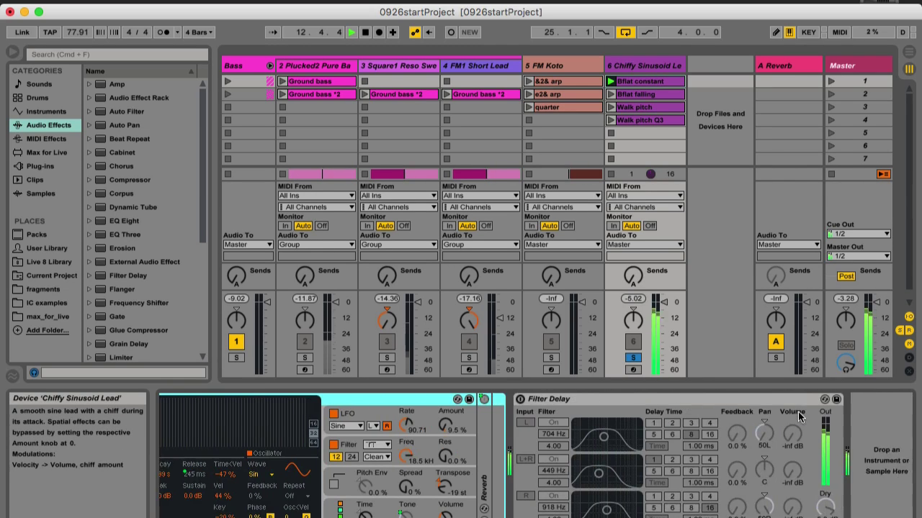
click(629, 402)
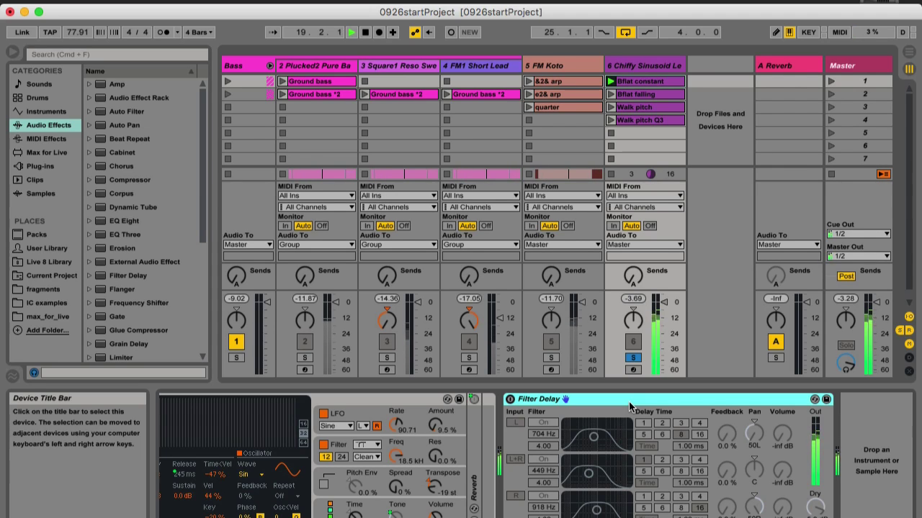
click(511, 400)
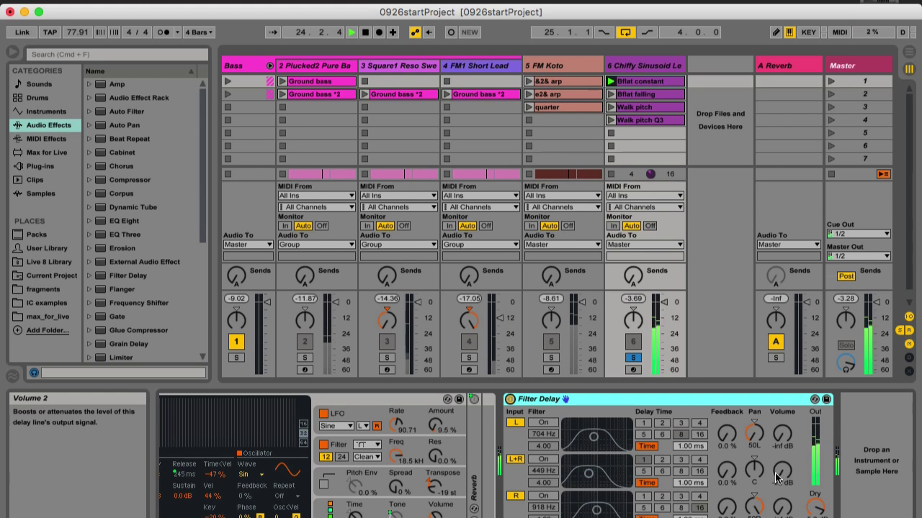
key(alt+super+8)
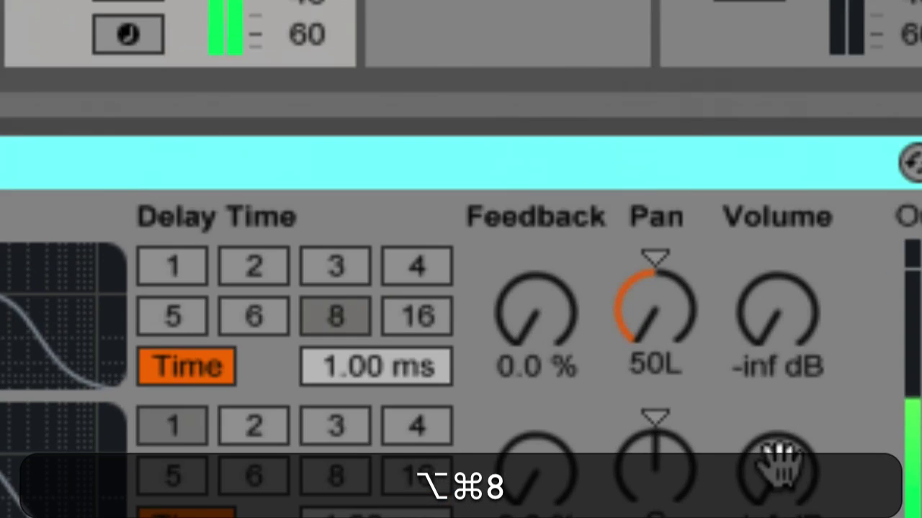
key(alt+super+minus)
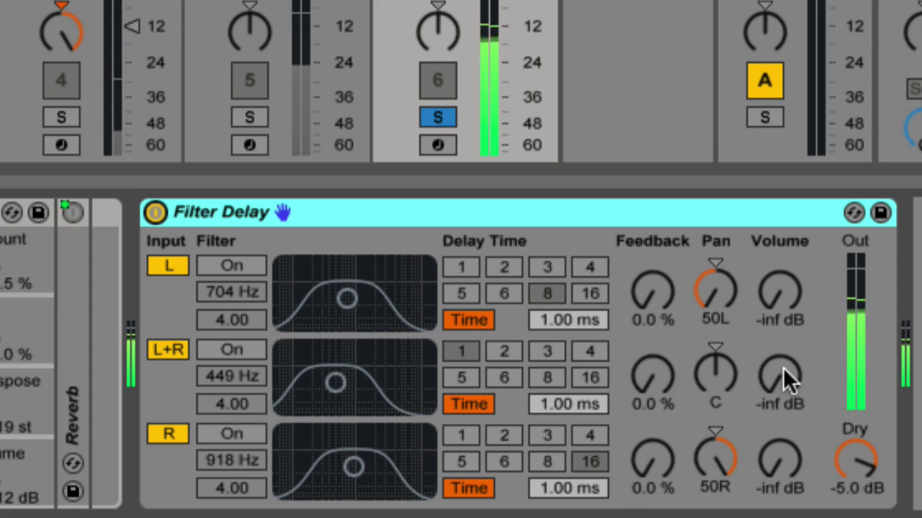
Step: Raise the L+R delay's volume to -4.2 dB and set its delay time to 79.0 ms
drag(771, 385, 771, 344)
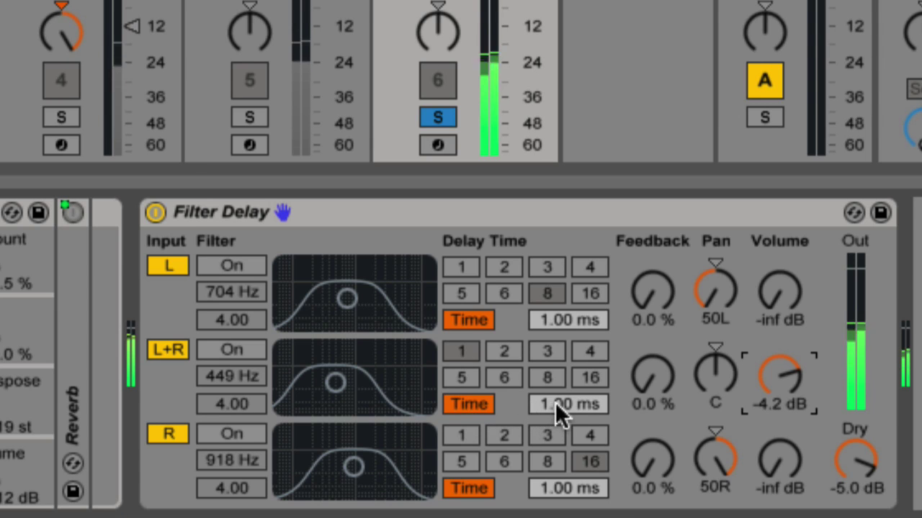
drag(557, 405, 558, 387)
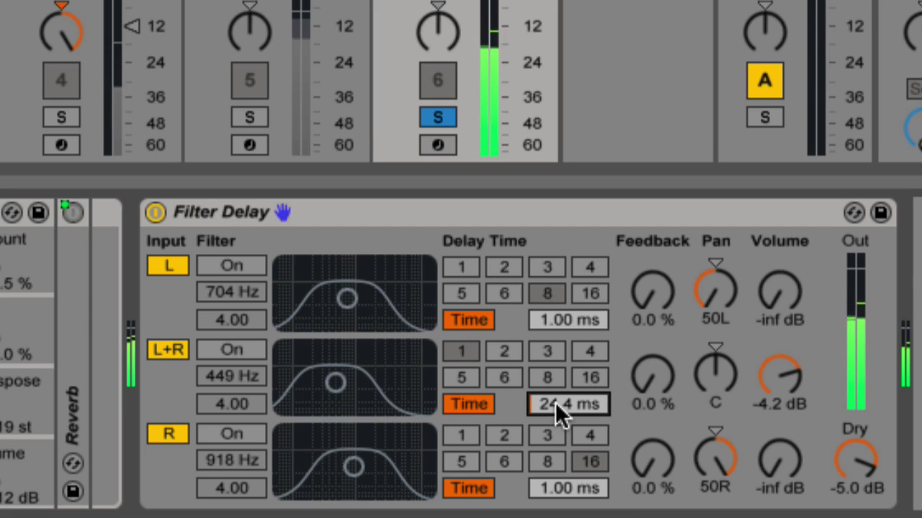
drag(555, 402, 555, 380)
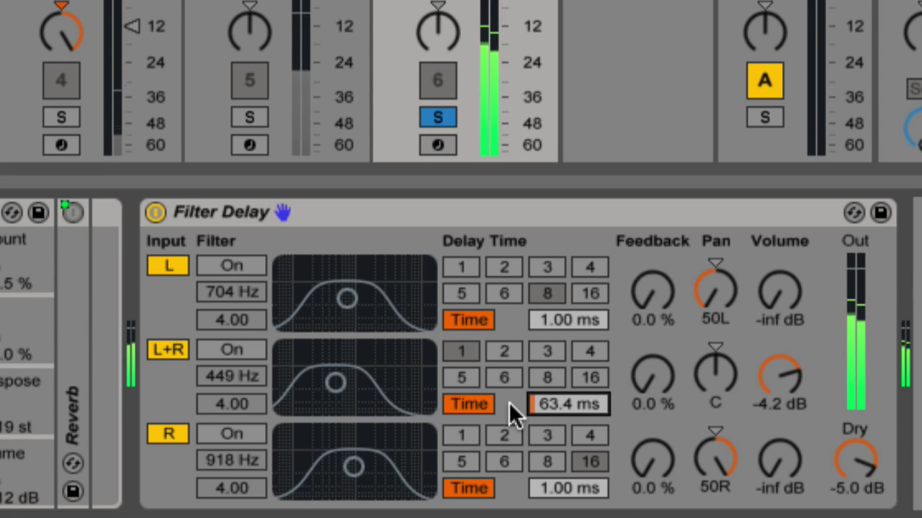
drag(545, 406, 545, 393)
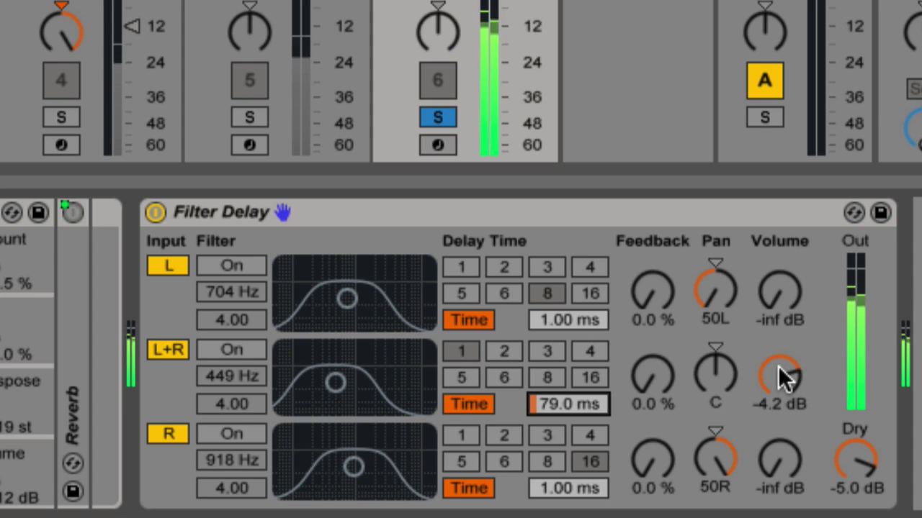
Step: Set the L+R delay's feedback to 71 % and its delay time to 134 ms
click(637, 387)
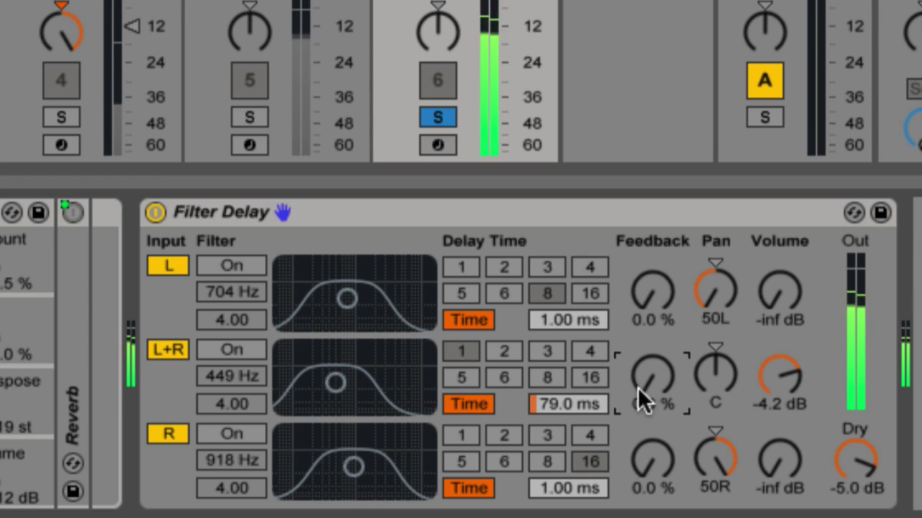
drag(652, 374, 652, 323)
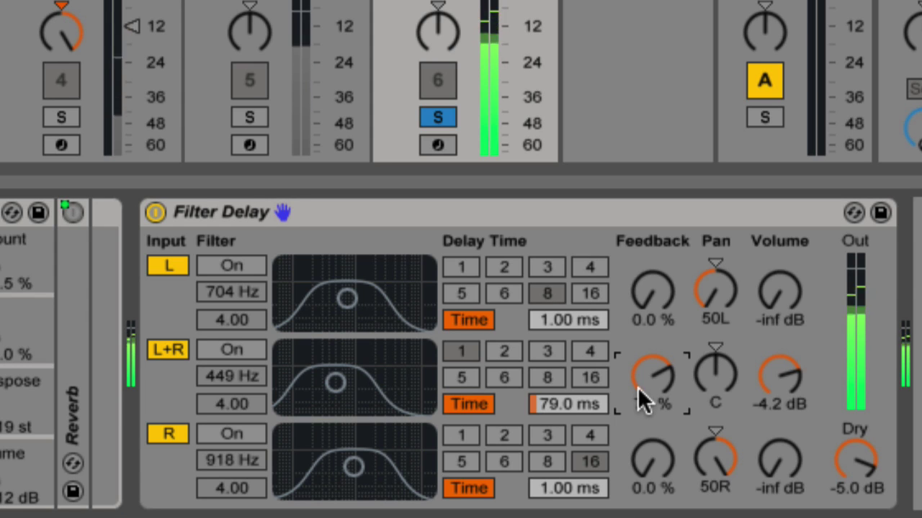
click(556, 407)
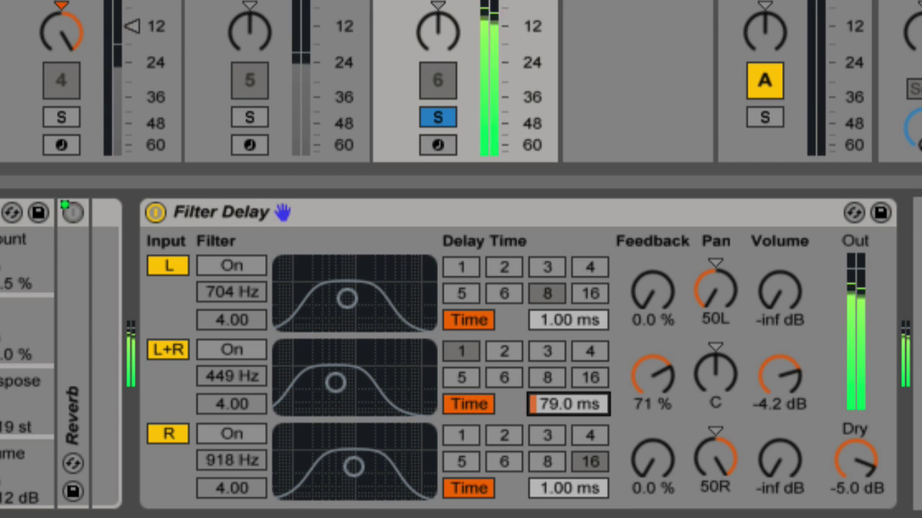
drag(556, 405, 556, 383)
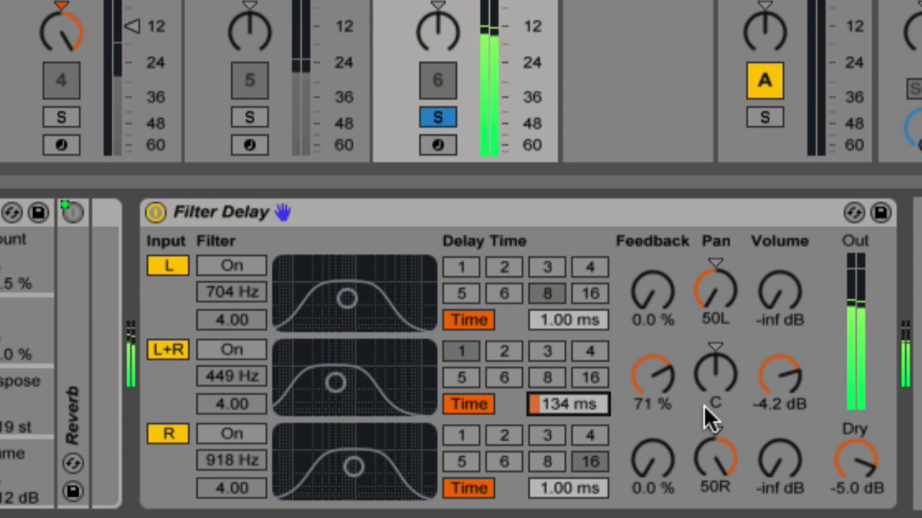
Step: Enable the L+R bandpass filter at 801 Hz with a bandwidth of 2.75, and compare the sound with the filter off and on
click(232, 351)
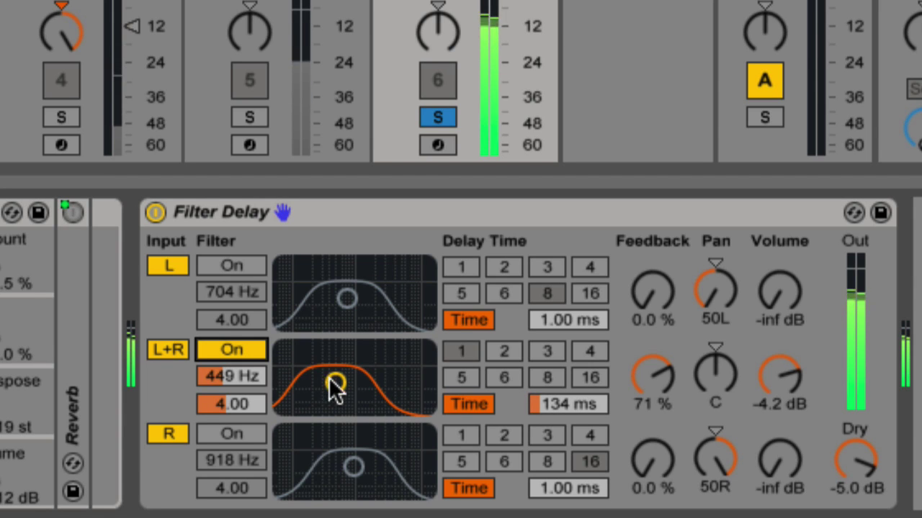
mouse_move(337, 380)
mouse_down()
mouse_move(312, 387)
mouse_move(339, 393)
mouse_move(328, 401)
mouse_move(321, 393)
mouse_move(388, 390)
mouse_move(349, 388)
mouse_up()
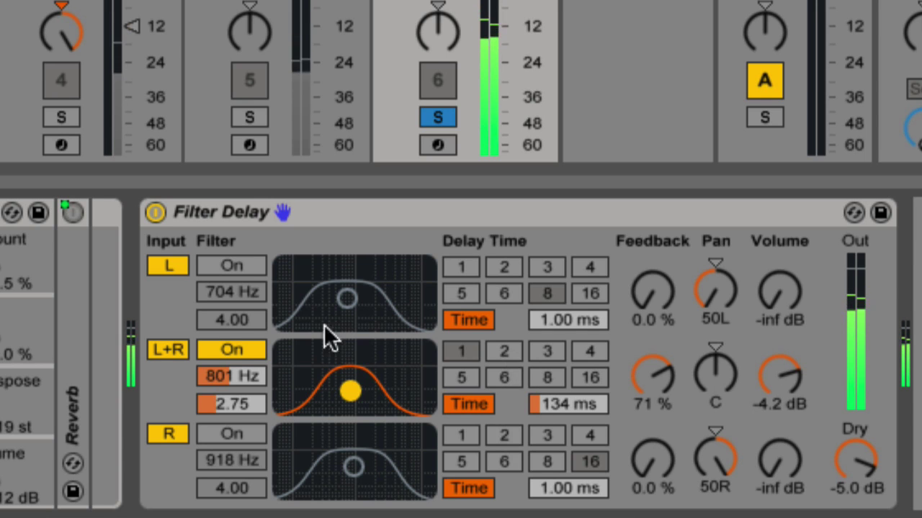
click(236, 345)
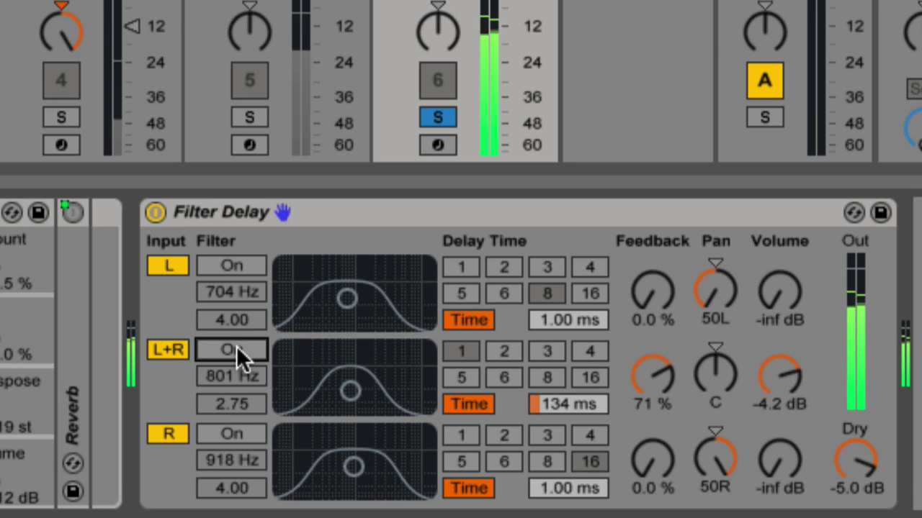
click(236, 346)
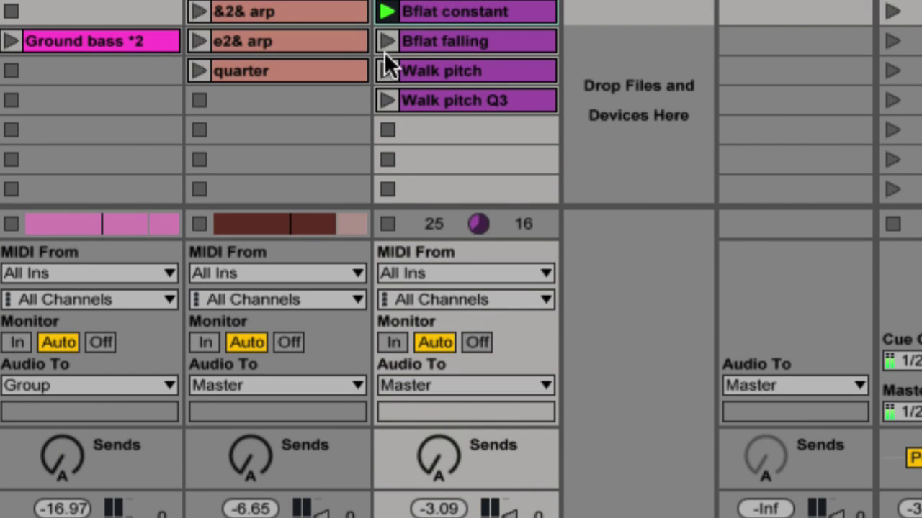
Step: Launch the Walk pitch clip and sync the L+R delay to the tempo, trying 4 and settling on 8 beat divisions
click(386, 71)
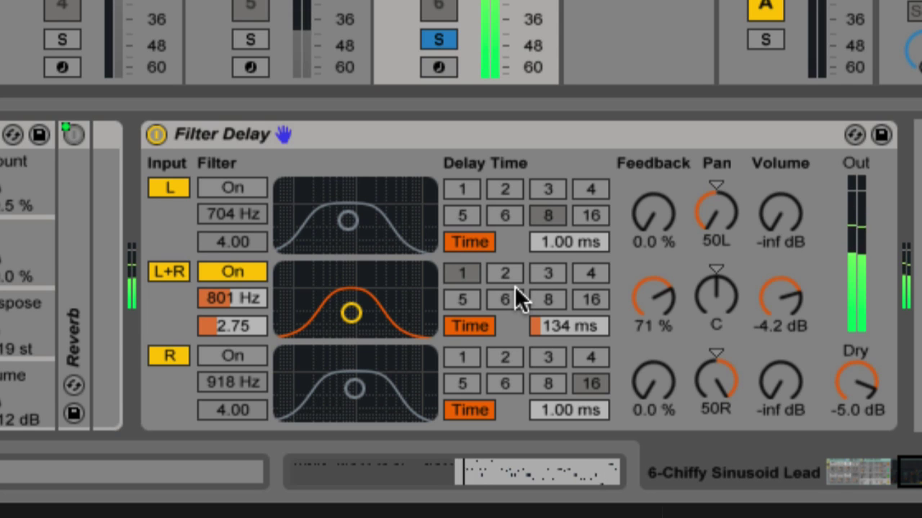
click(471, 324)
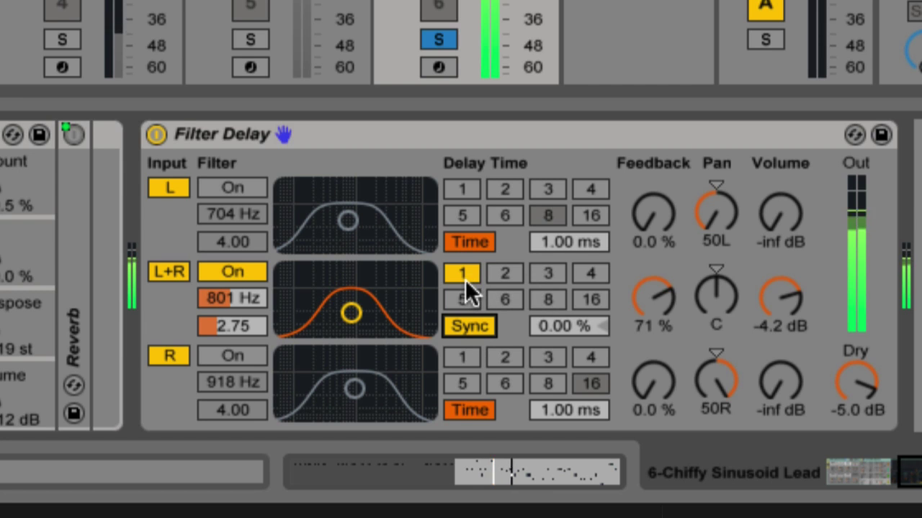
click(591, 273)
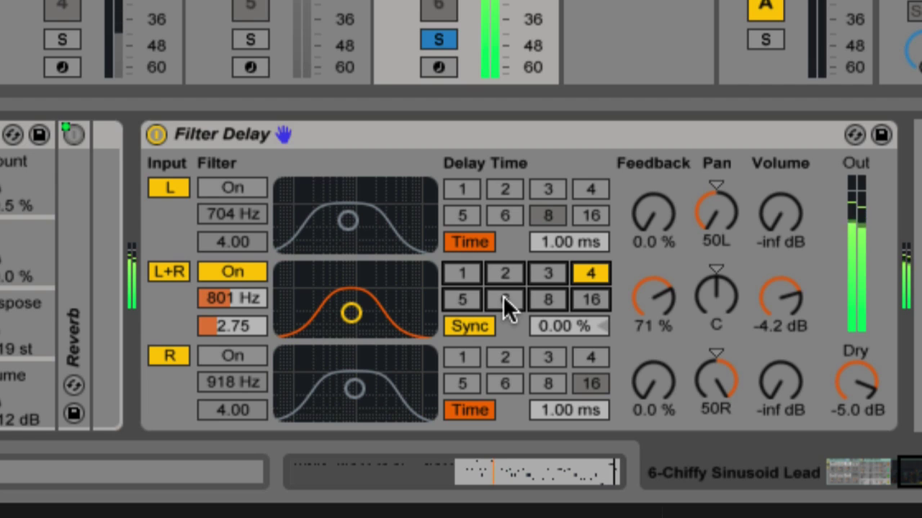
click(546, 297)
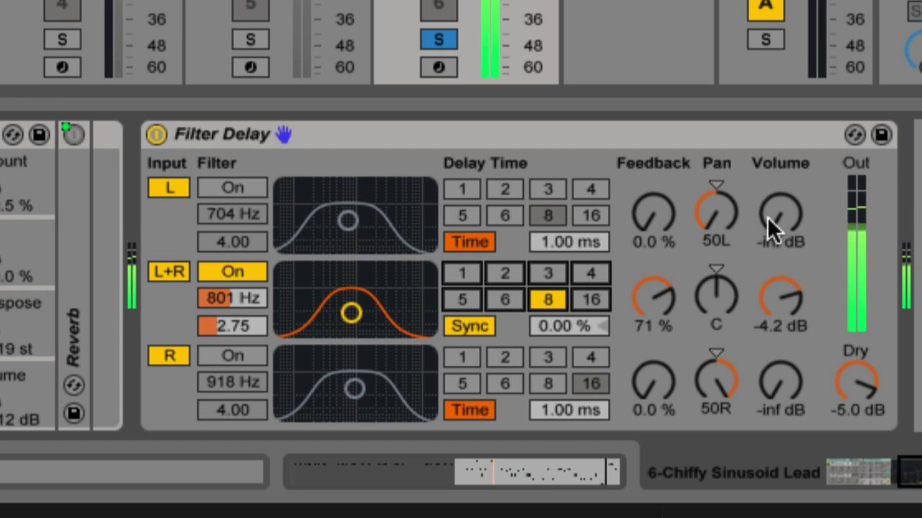
Step: Set the L delay's volume to -5.4 dB and feedback to 67 %, and enable its filter
drag(767, 217, 767, 172)
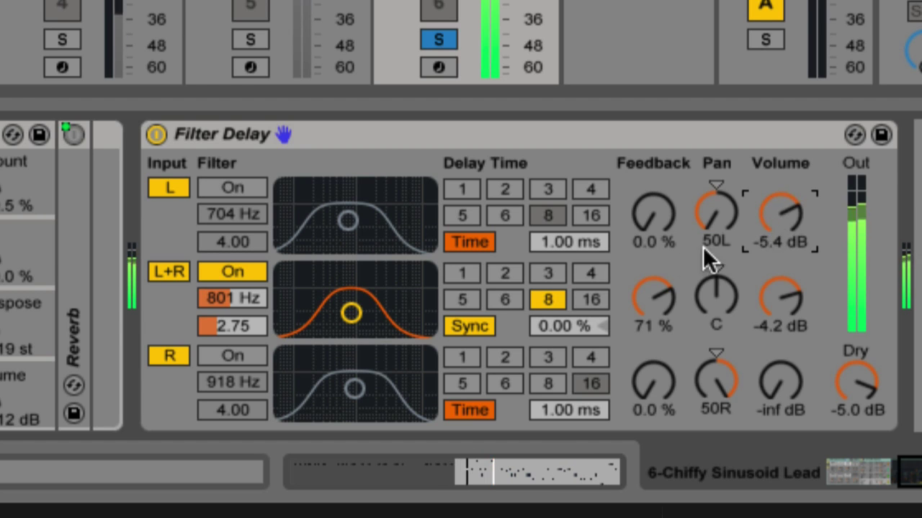
drag(643, 220, 643, 196)
click(239, 187)
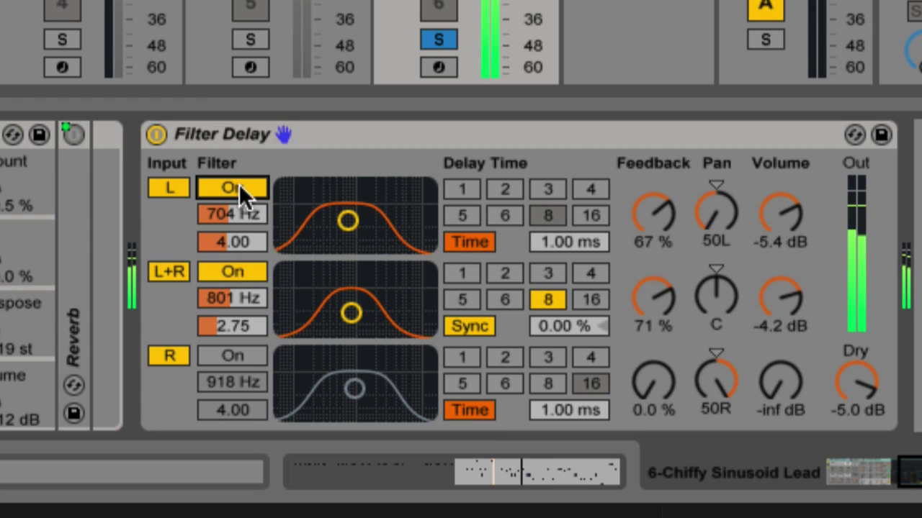
Step: Enable the R delay's filter and raise that channel's feedback and volume
click(252, 355)
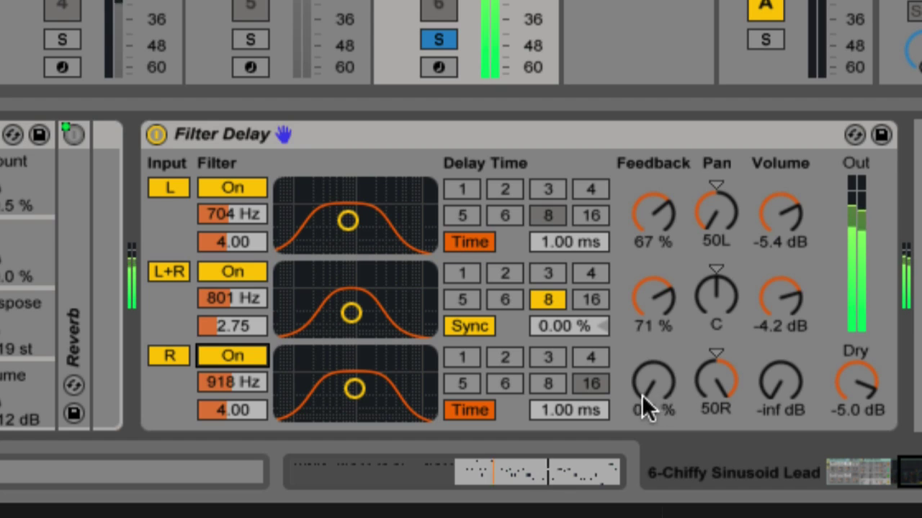
mouse_move(641, 395)
mouse_down()
mouse_move(642, 362)
mouse_move(644, 401)
mouse_up()
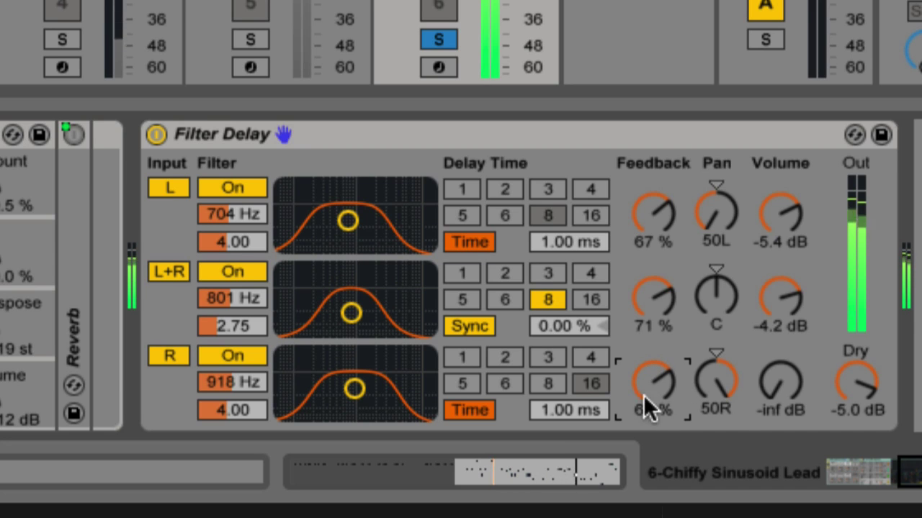
drag(769, 390, 769, 355)
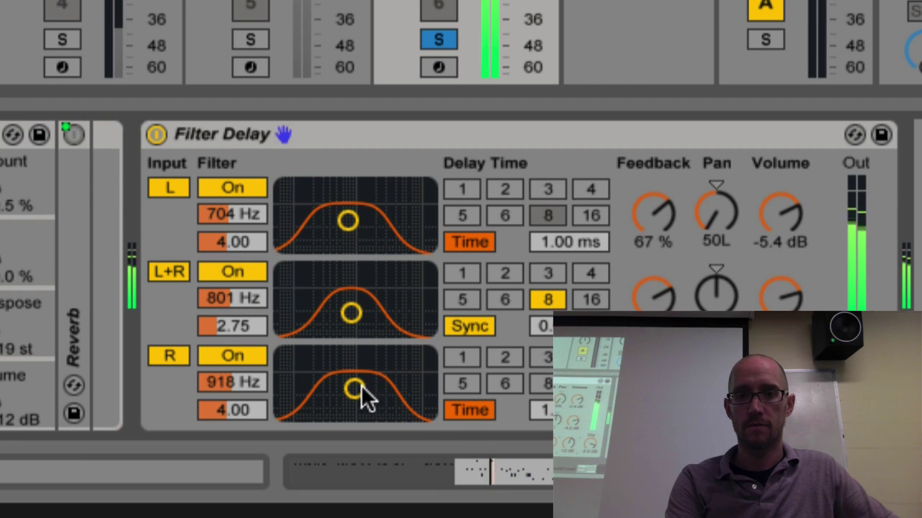
Step: Set the R filter to 3.10 kHz with bandwidth 3.75 and the L filter to 181 Hz with bandwidth 2.50
drag(359, 389, 383, 387)
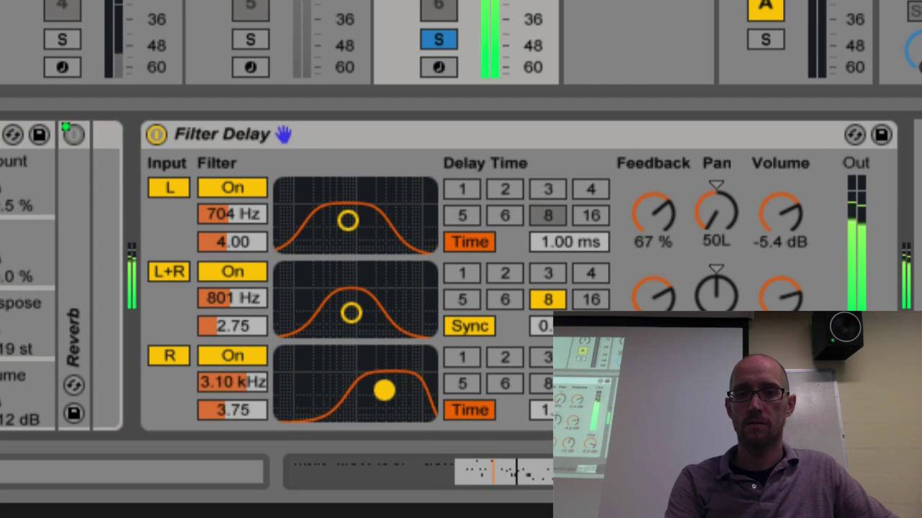
drag(351, 219, 314, 226)
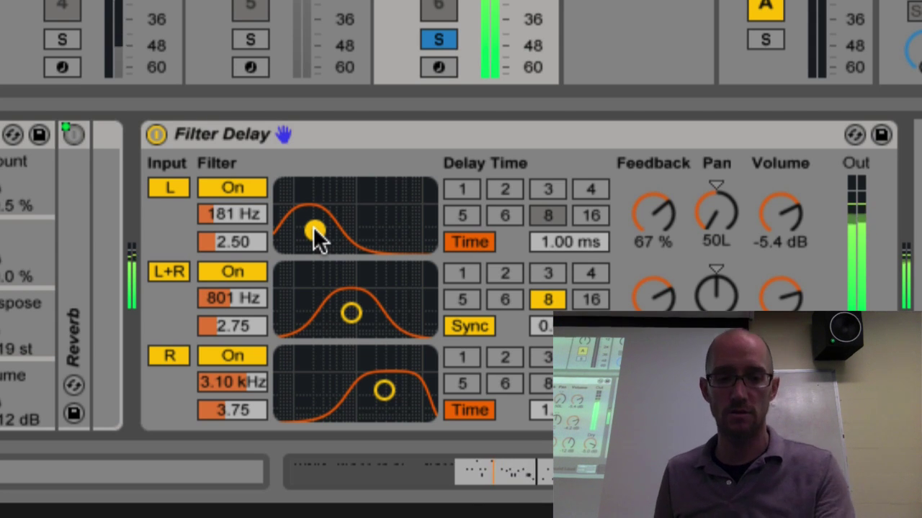
Step: Switch to the Keynote presentation and advance through the slides to "Upcoming dates & reminders"
key(super+Tab)
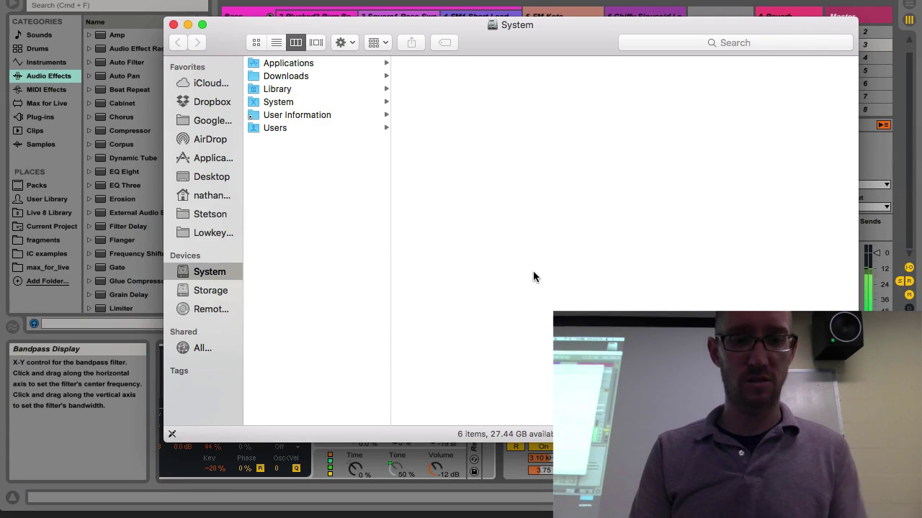
key(super+Tab)
key(super+Tab)
key(super+Tab)
key(super+Tab)
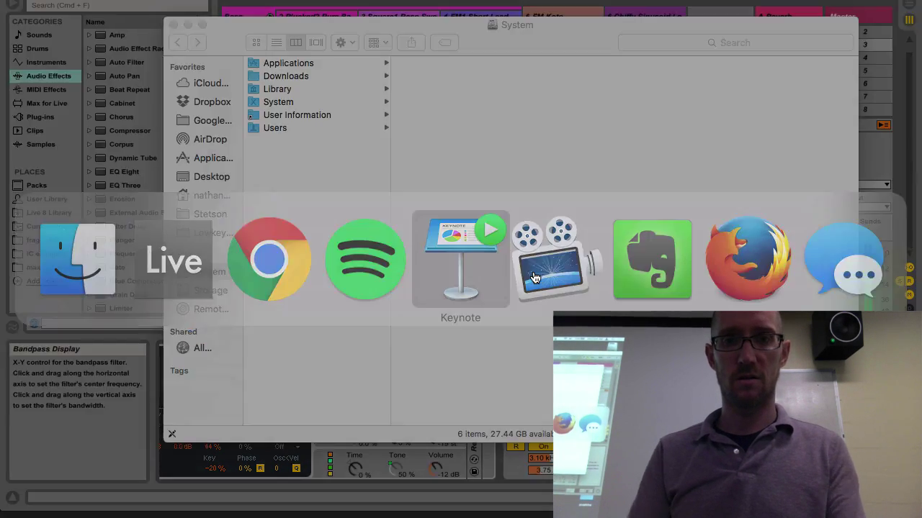
key(Right)
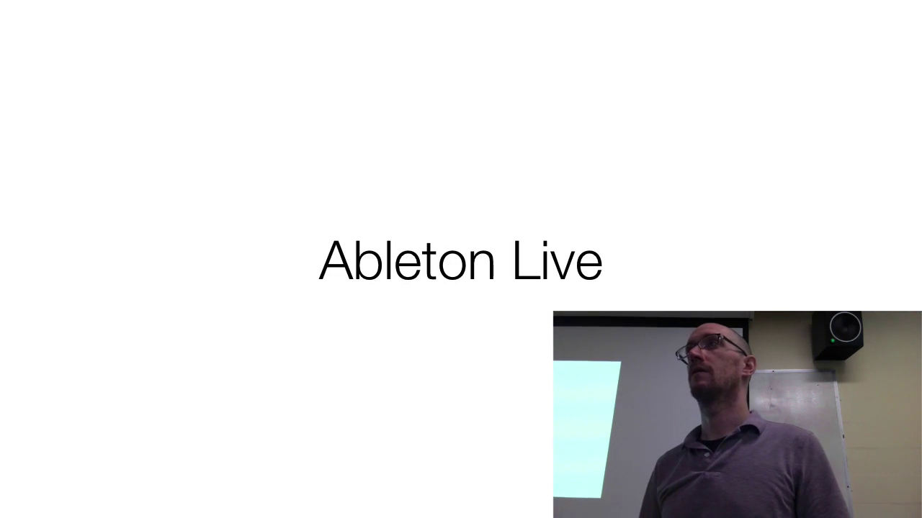
key(Right)
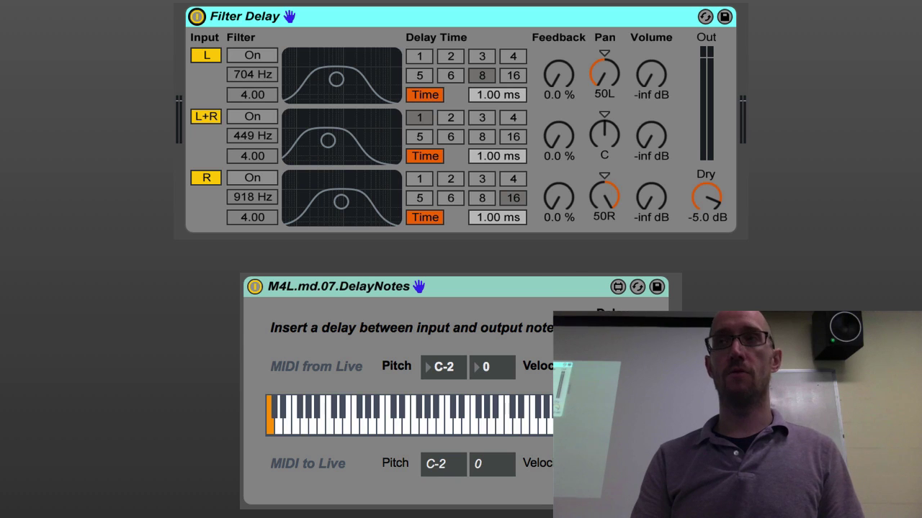
key(Right)
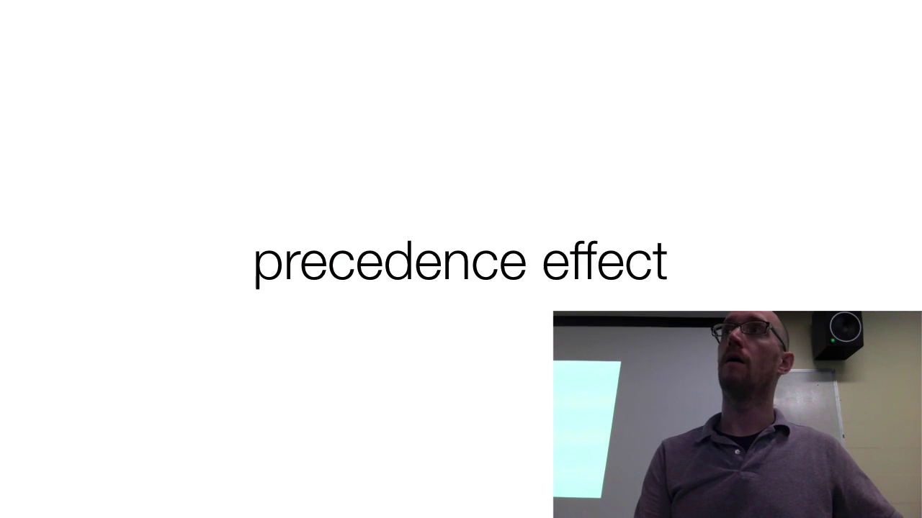
key(Right)
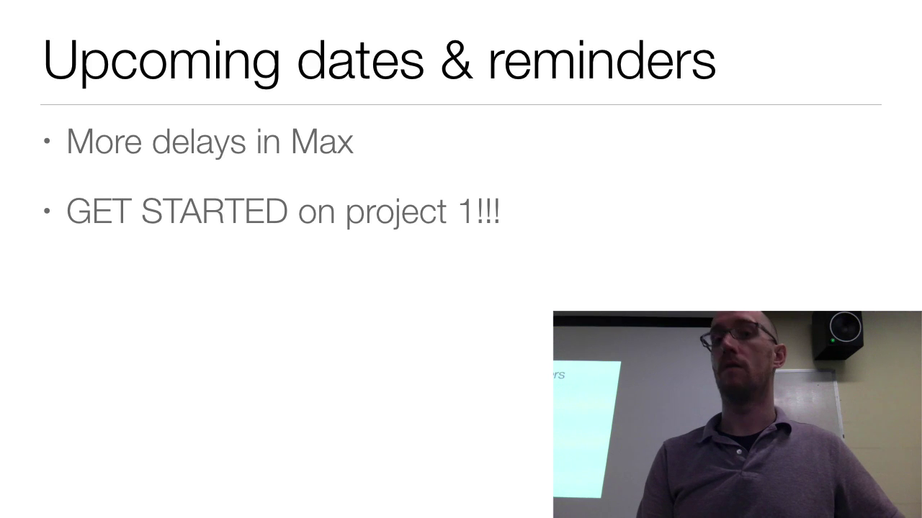